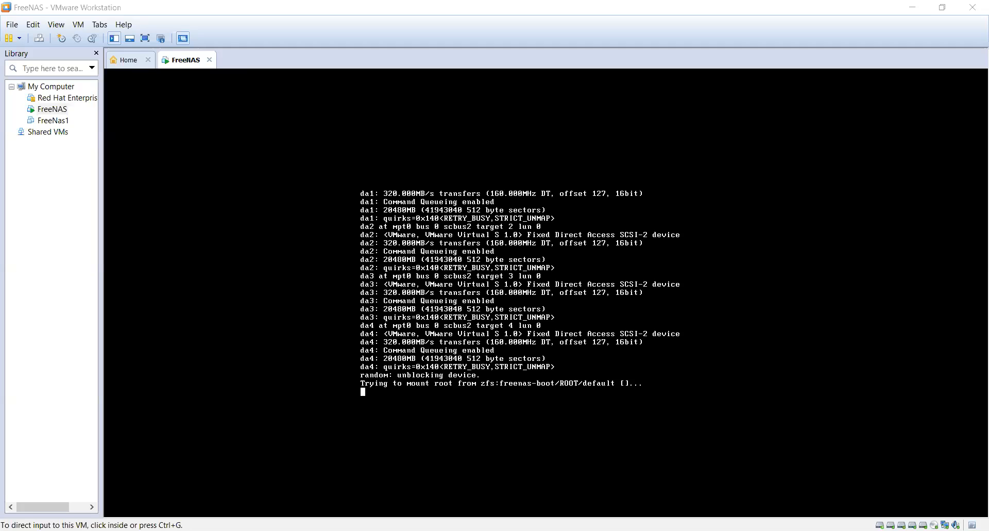
{"action": "left_click", "coordinate": [537, 209]}
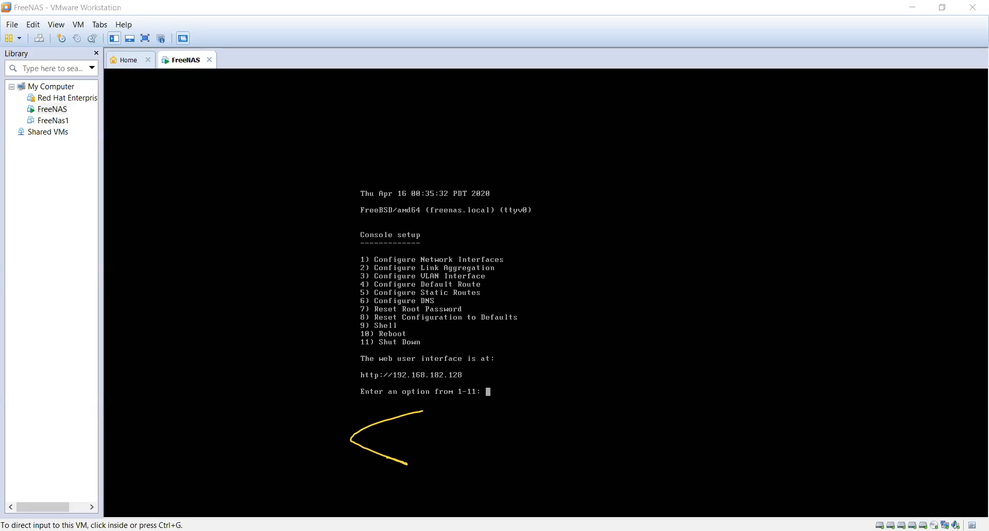
{"action": "left_click", "coordinate": [590, 265]}
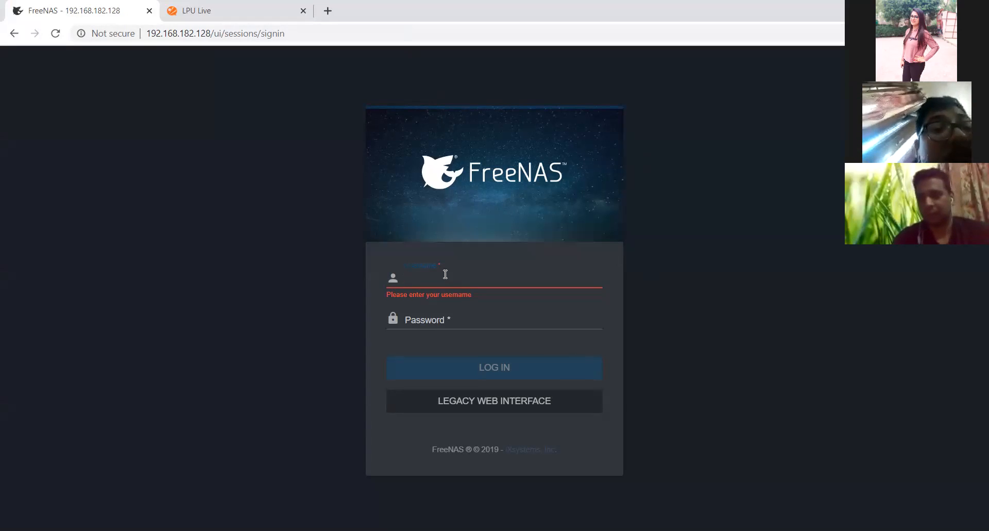
Log in to the FreeNAS web interface with username root and the account password
{"action": "type", "text": "root"}
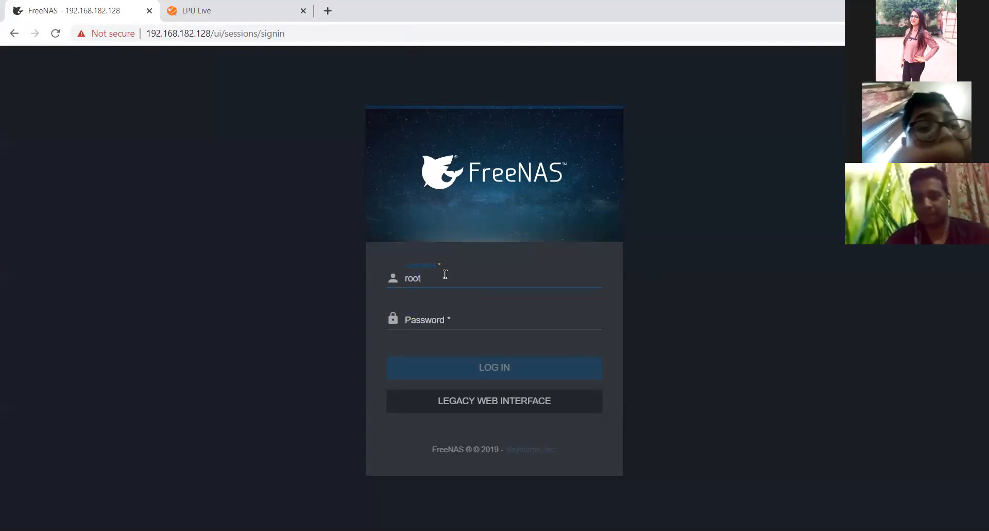
{"action": "left_click", "coordinate": [439, 320]}
{"action": "type", "text": "•••••"}
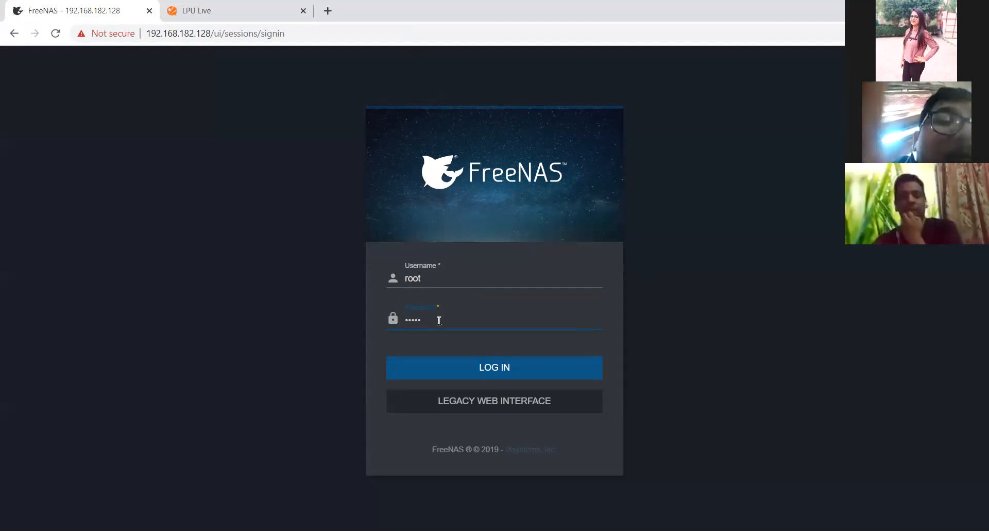
{"action": "left_click", "coordinate": [452, 367]}
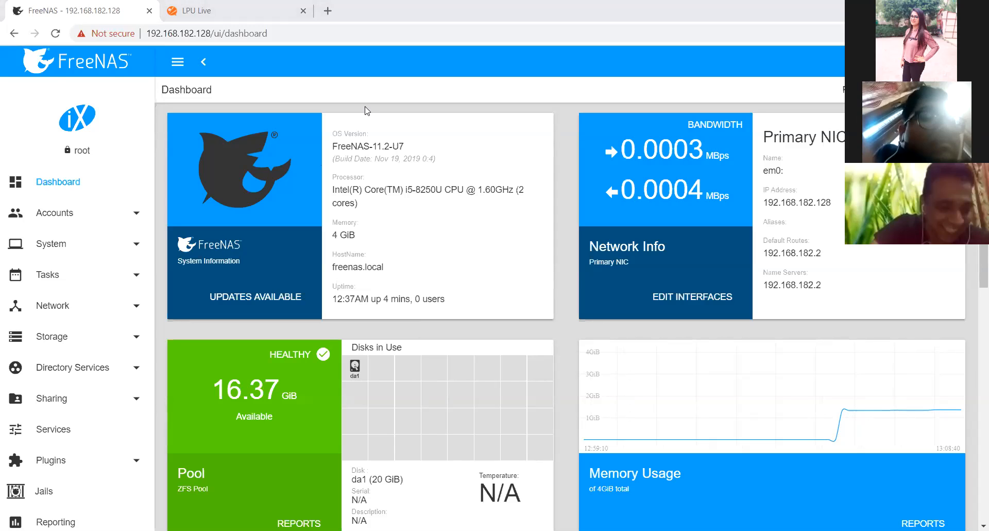
Switch to the empty Notepad document and write the heading "ISCSI Terminology" on its first line
{"action": "key", "text": "alt+Tab"}
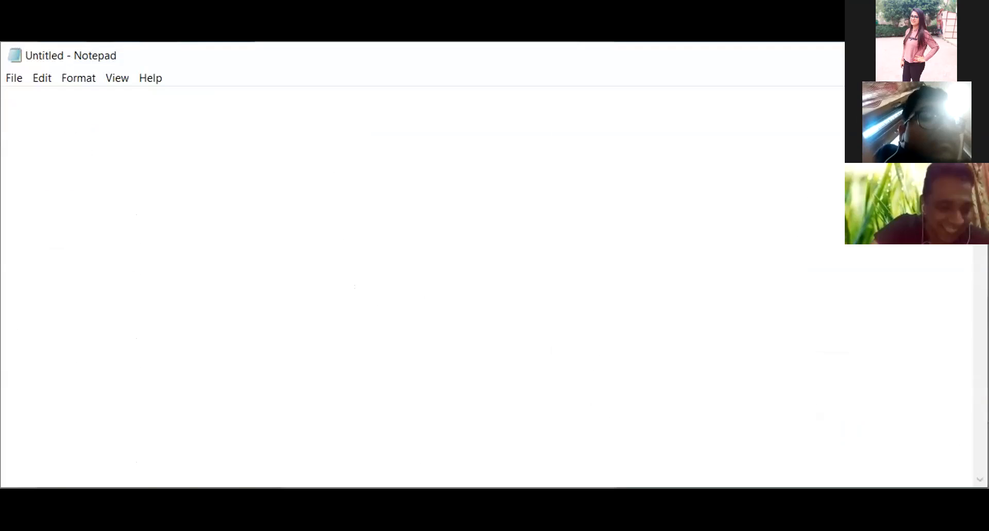
{"action": "key", "text": "alt+Tab"}
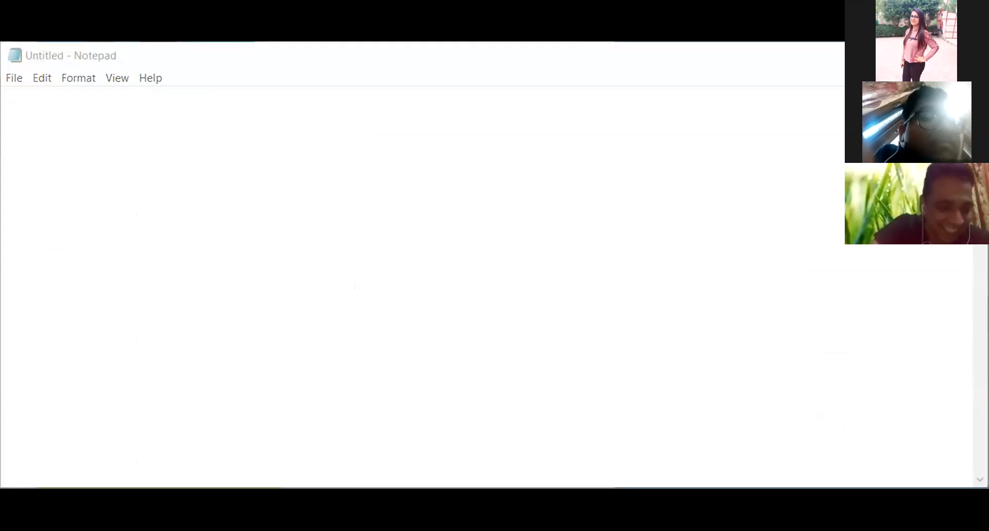
{"action": "left_click", "coordinate": [220, 226]}
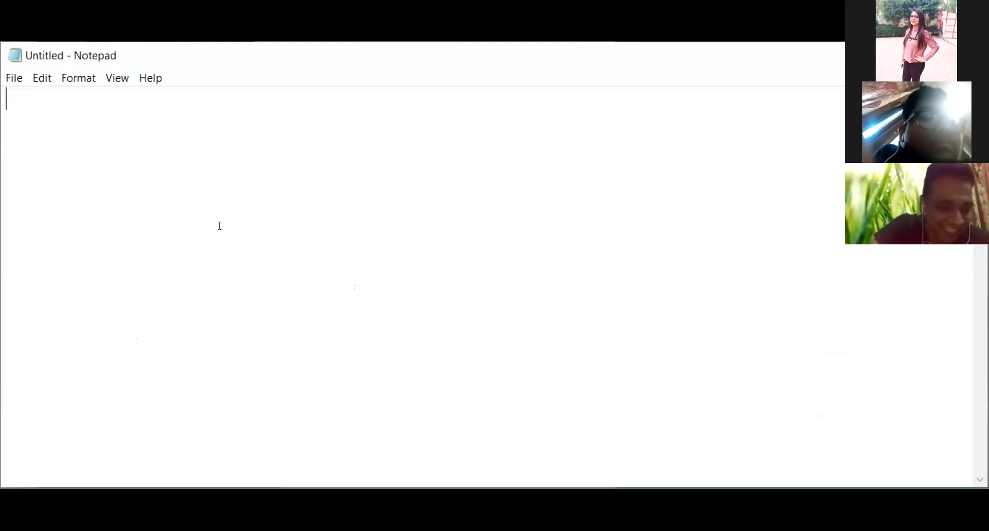
{"action": "type", "text": "IS"}
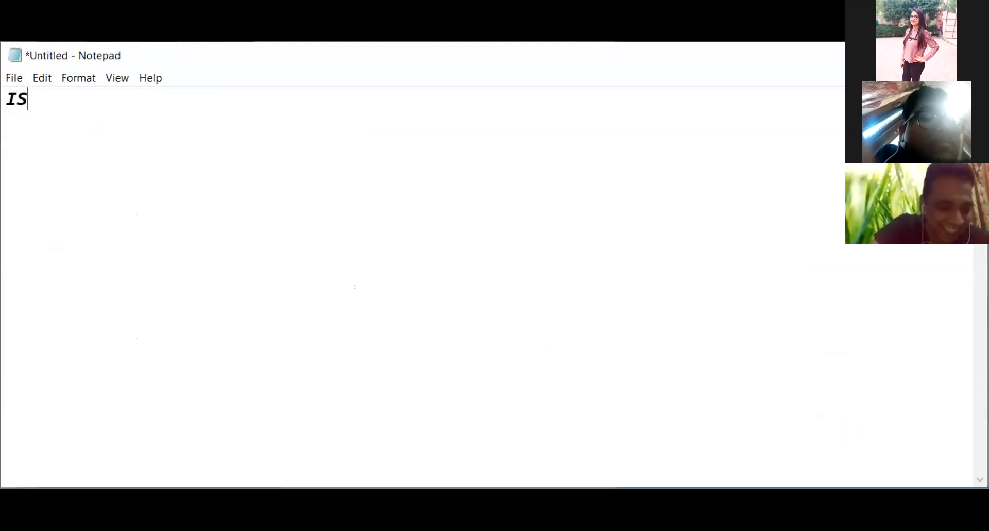
{"action": "type", "text": "CSI "}
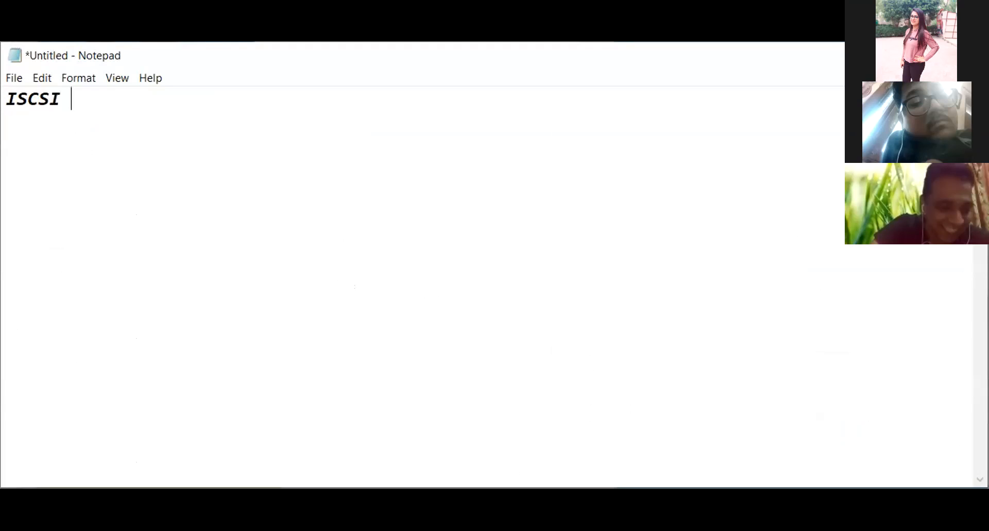
{"action": "type", "text": "Termino"}
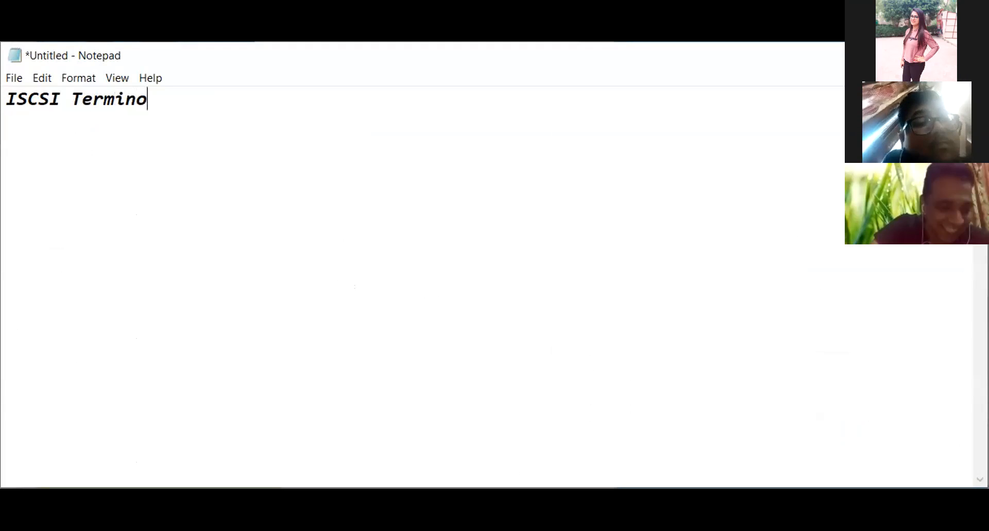
{"action": "type", "text": "logy"}
{"action": "key", "text": "Return"}
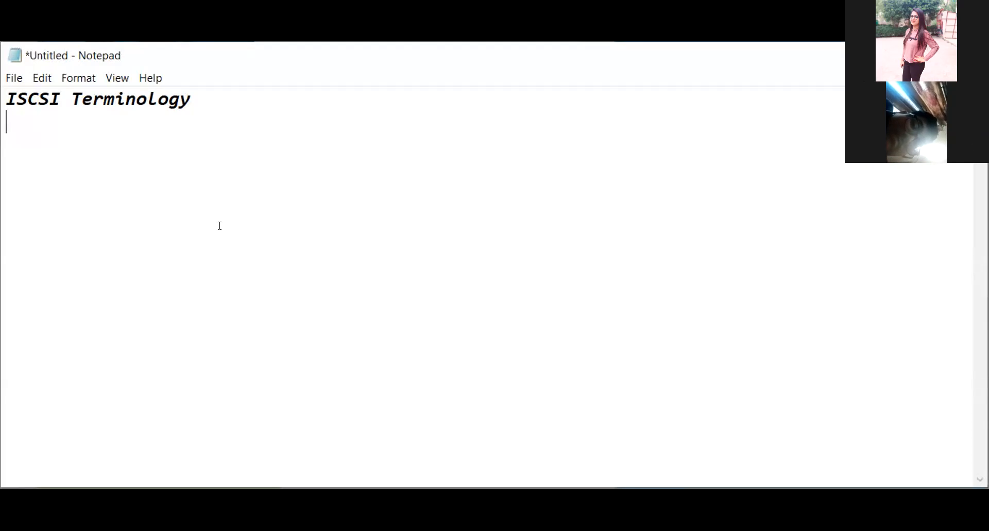
List the terms "CHAP" and "Mutual CHAP" on separate lines below the heading
{"action": "type", "text": "C"}
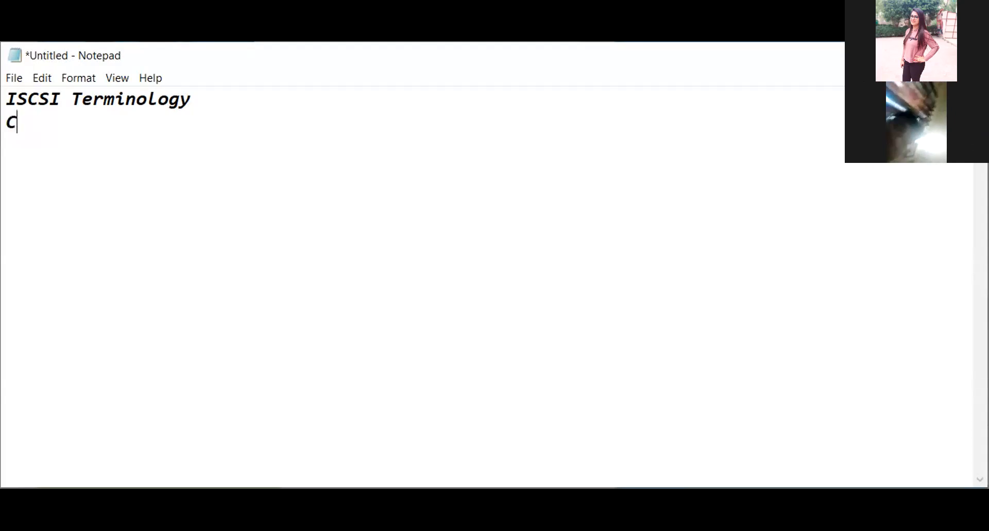
{"action": "type", "text": "HAP-"}
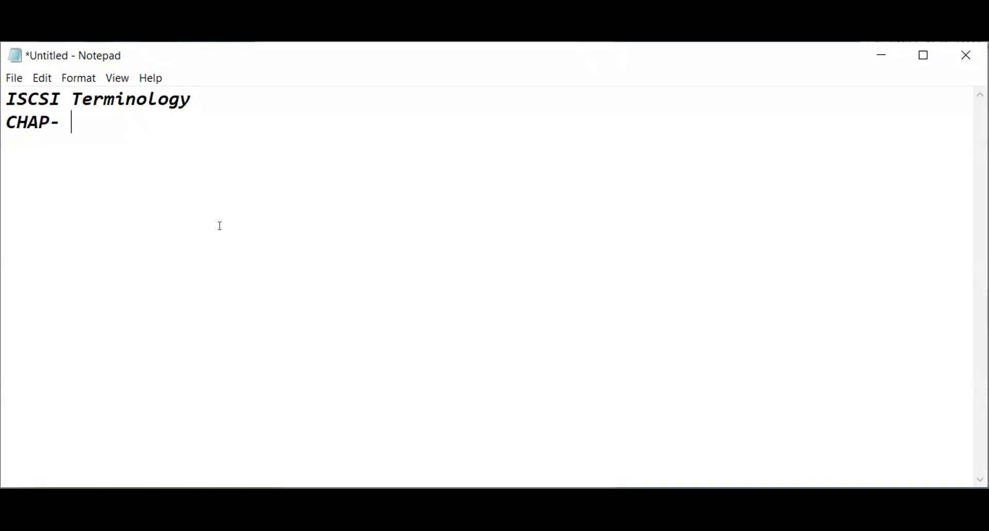
{"action": "type", "text": "M"}
{"action": "key", "text": "BackSpace"}
{"action": "key", "text": "Return"}
{"action": "type", "text": "Mutual C"}
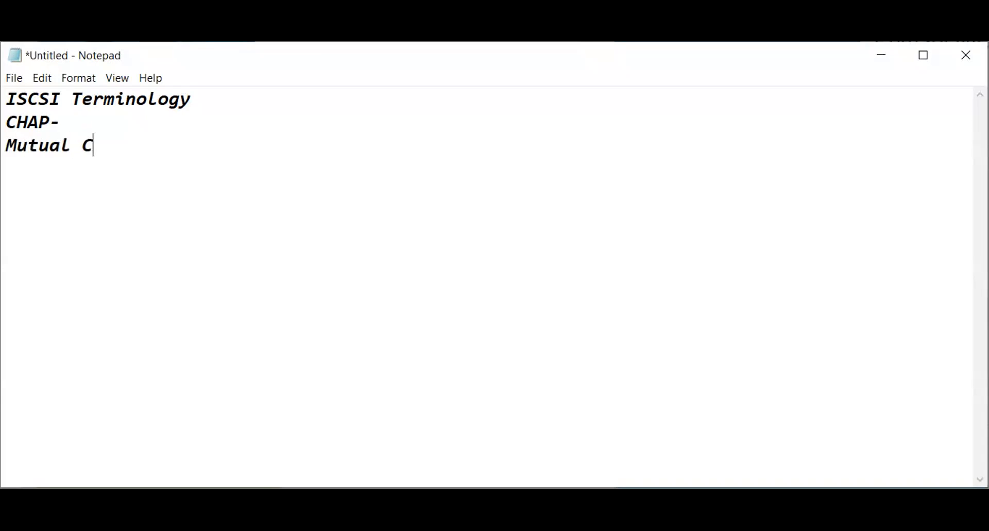
{"action": "type", "text": "HAP"}
{"action": "key", "text": "Return"}
Add the terms "Initiator" and "Target" on separate lines below Mutual CHAP
{"action": "type", "text": "Initia"}
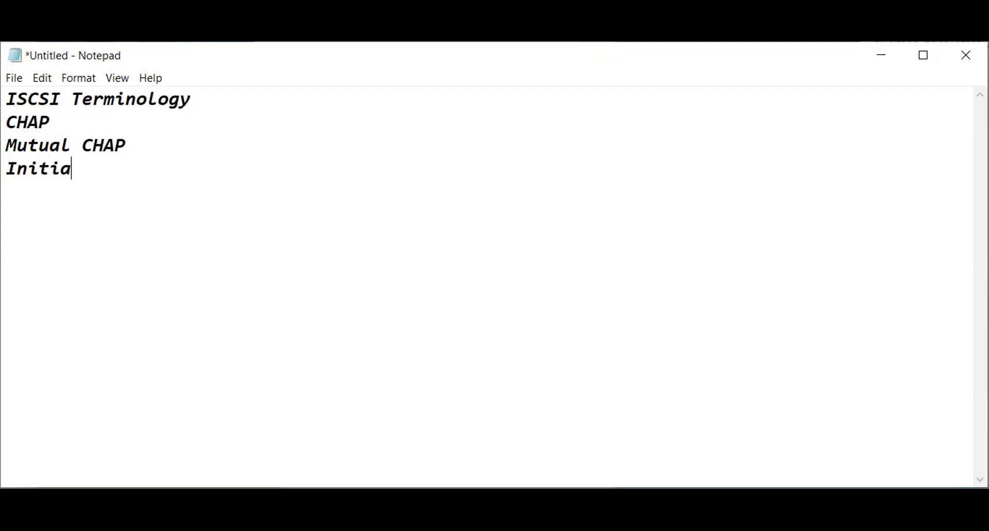
{"action": "type", "text": "tor"}
{"action": "key", "text": "Return"}
{"action": "type", "text": "Target"}
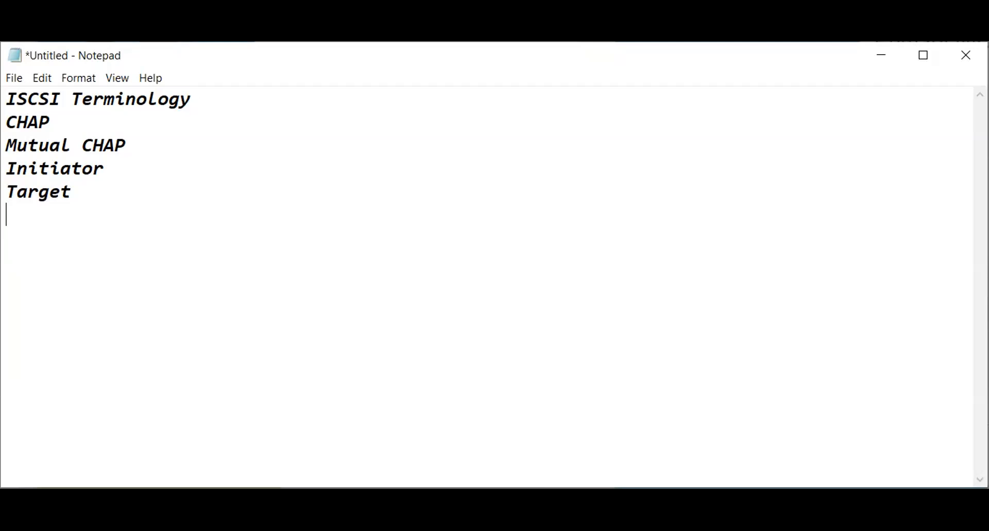
Complete the terminology list with "Extent", "Portal" and "Zvol" on separate lines below Target
{"action": "type", "text": "Extent"}
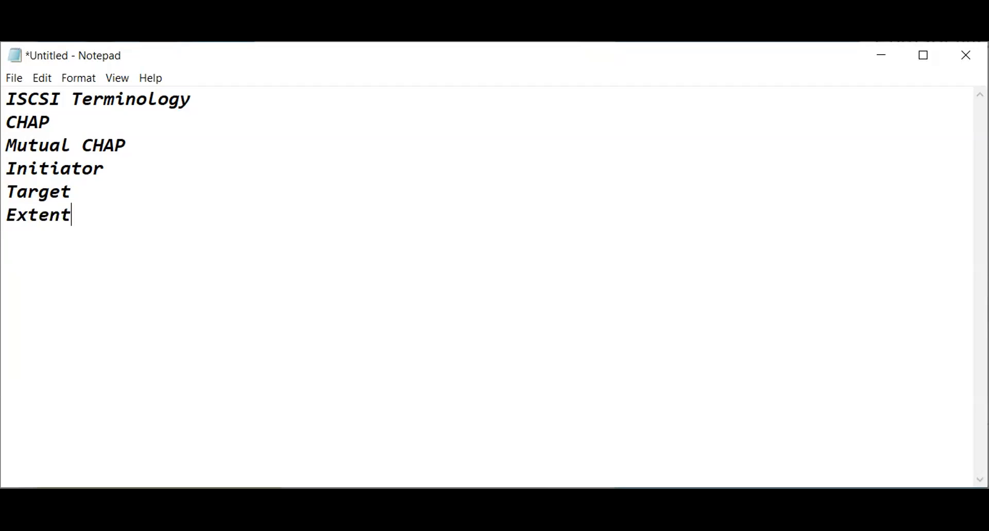
{"action": "type", "text": "P"}
{"action": "key", "text": "BackSpace"}
{"action": "key", "text": "Return"}
{"action": "type", "text": "Portal"}
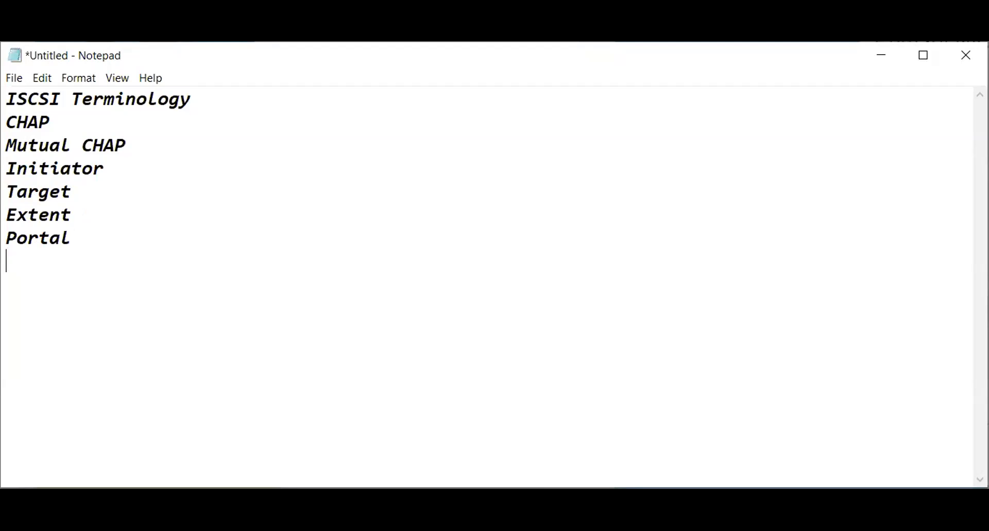
{"action": "type", "text": "Zvol"}
{"action": "double_click", "coordinate": [41, 252]}
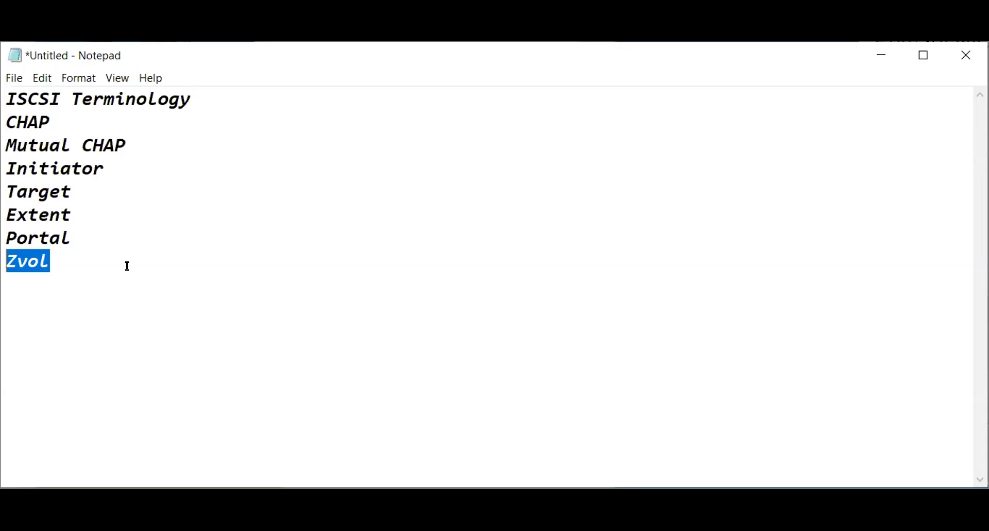
{"action": "left_click", "coordinate": [169, 150]}
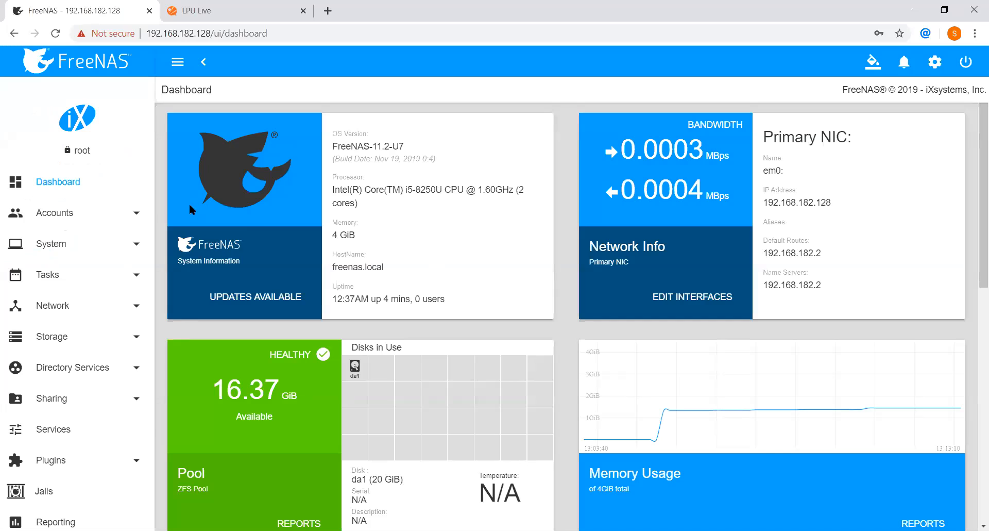
Switch to FreeNAS in the browser, open the Block (iSCSI) sharing settings and examine the target base name
{"action": "scroll", "coordinate": [149, 158], "scroll_direction": "down", "scroll_amount": 3}
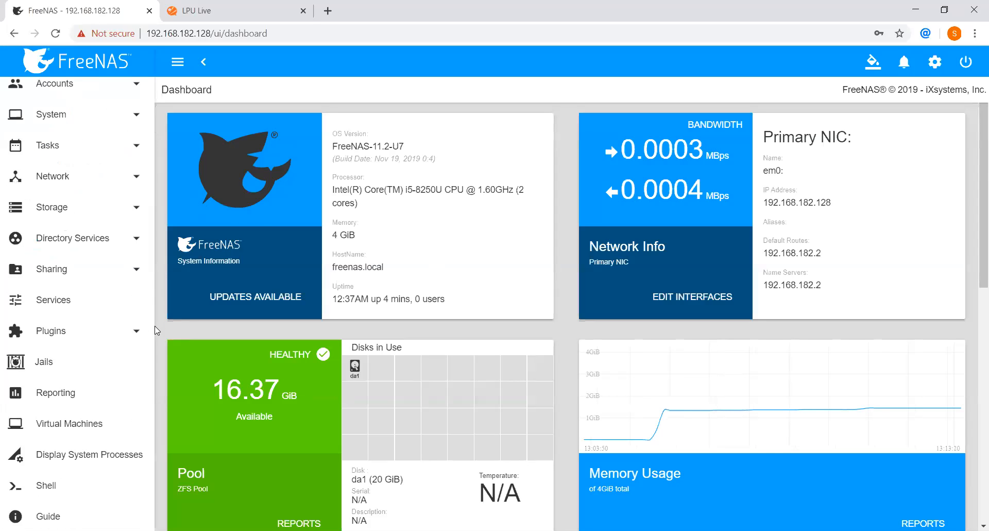
{"action": "left_click", "coordinate": [102, 270]}
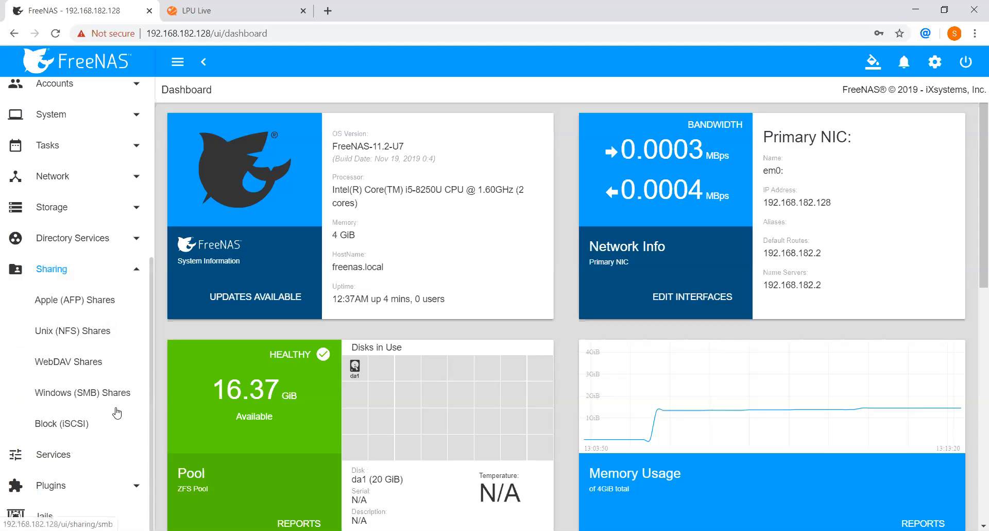
{"action": "left_click", "coordinate": [77, 427]}
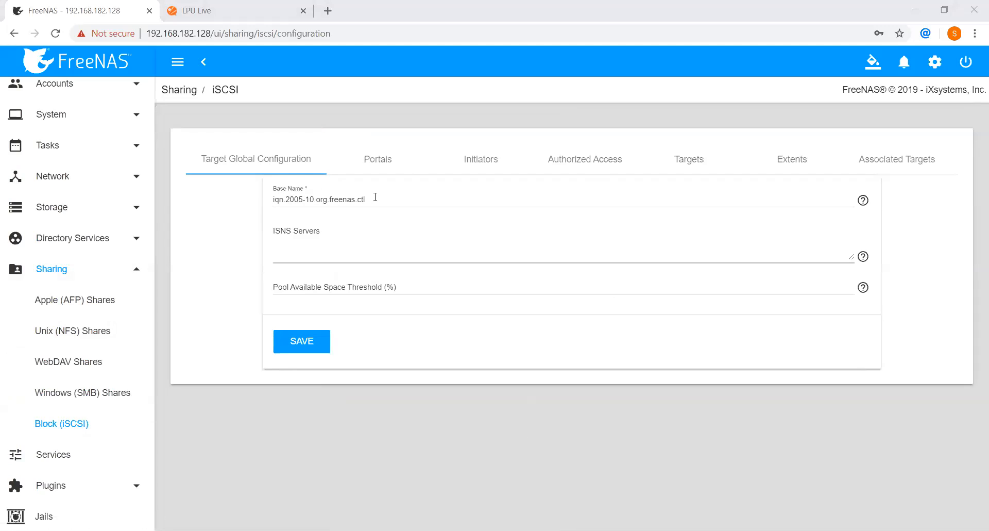
{"action": "left_click_drag", "start_coordinate": [374, 200], "coordinate": [250, 209]}
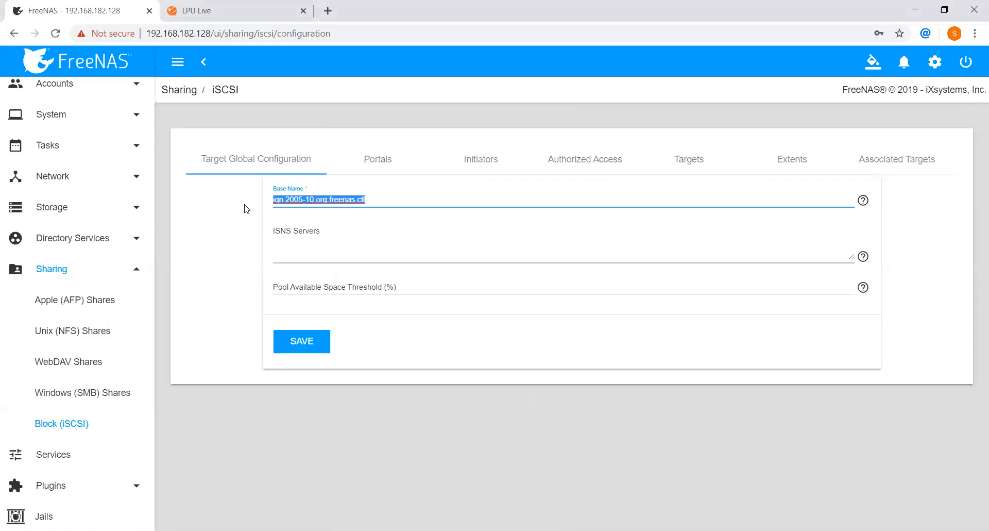
{"action": "left_click", "coordinate": [229, 228]}
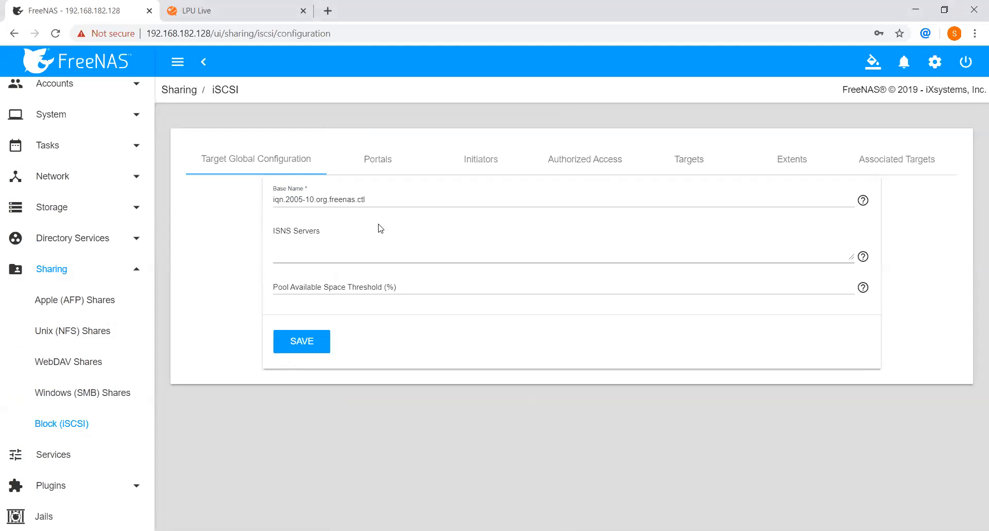
Add an iSCSI portal with comment "Portal 1", discovery auth method NONE, IP address 0.0.0.0 and port 3260, and save it
{"action": "left_click", "coordinate": [381, 170]}
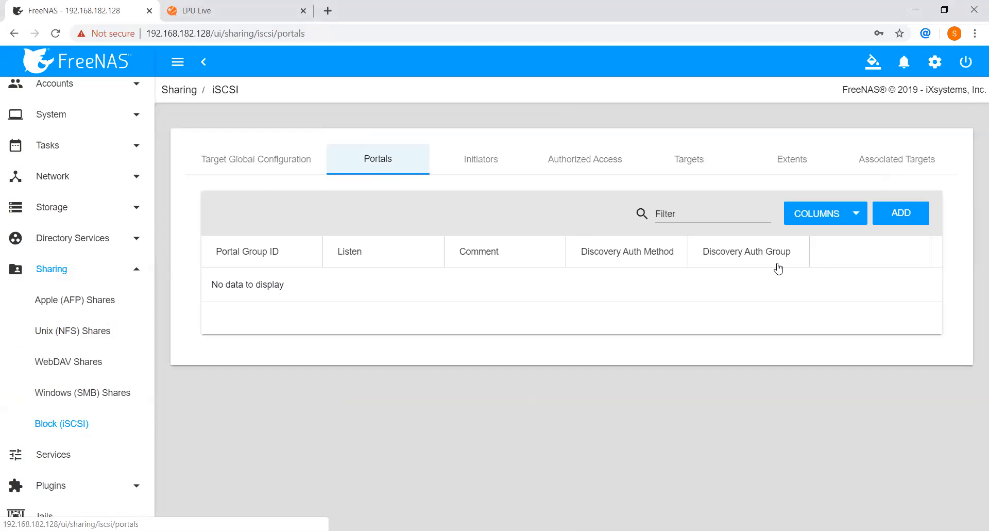
{"action": "left_click", "coordinate": [903, 212]}
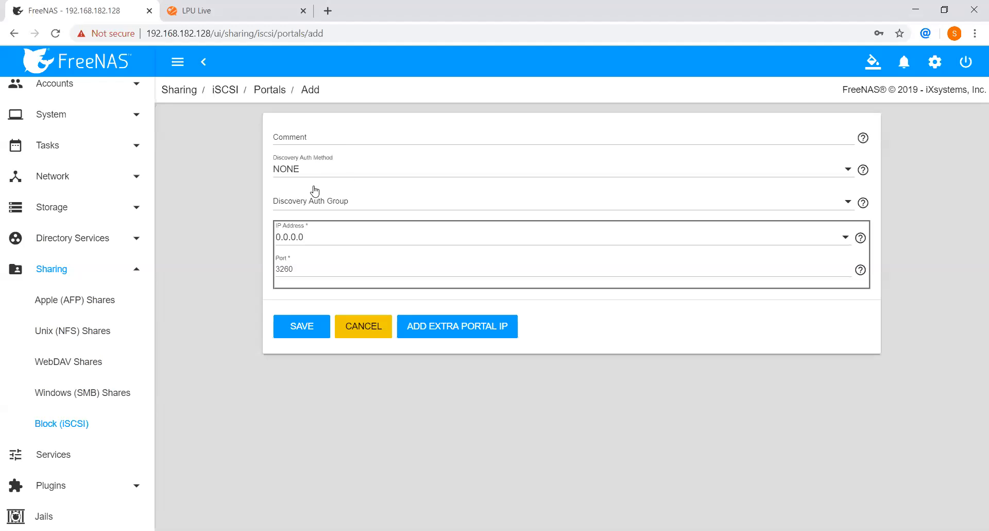
{"action": "left_click", "coordinate": [287, 168]}
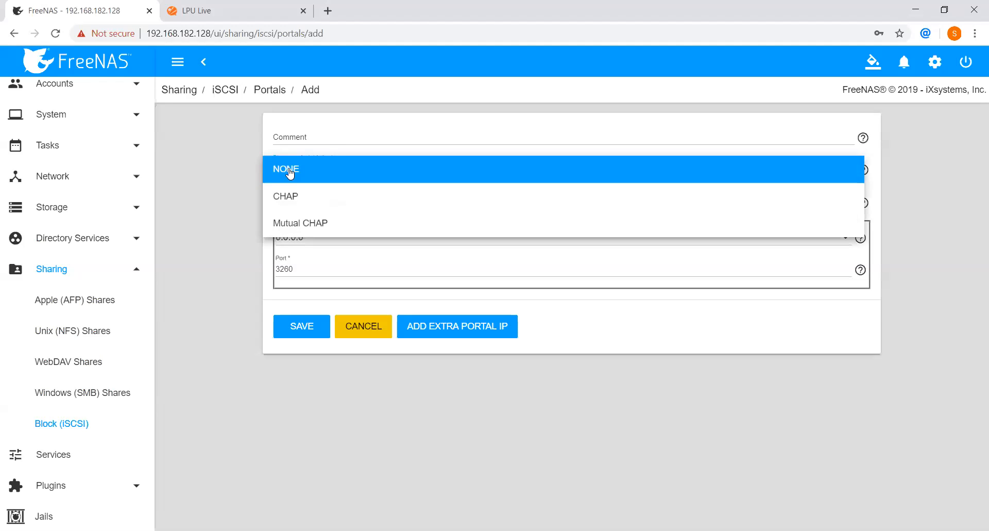
{"action": "left_click", "coordinate": [323, 175]}
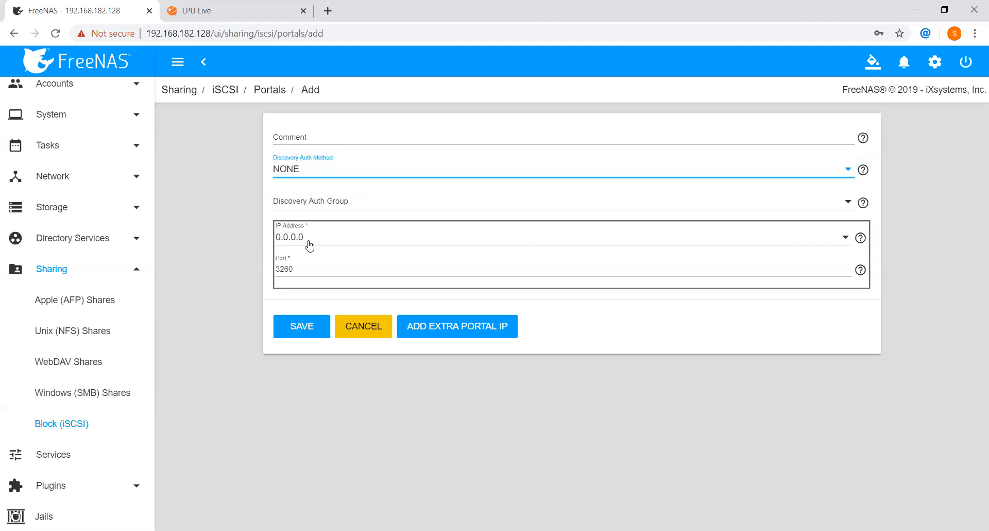
{"action": "left_click", "coordinate": [290, 137]}
{"action": "type", "text": "Pt"}
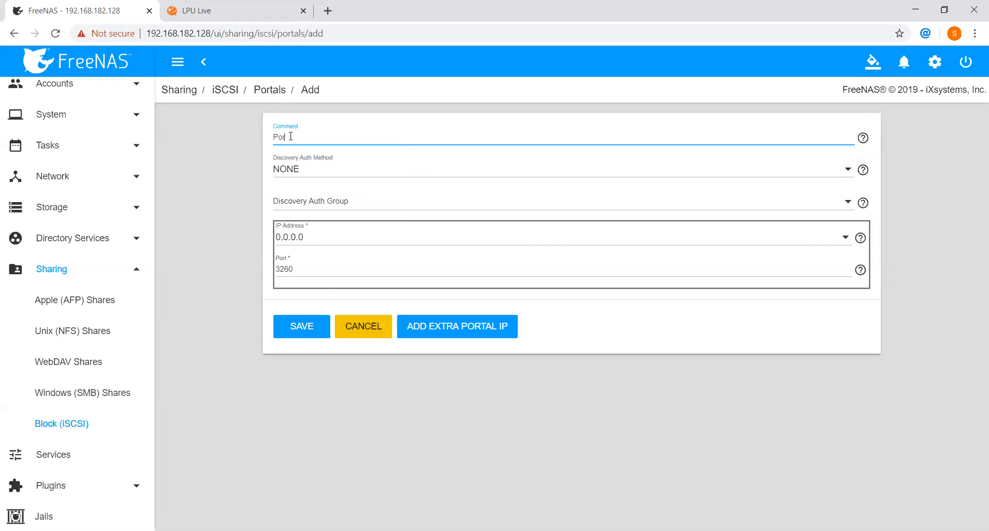
{"action": "left_click", "coordinate": [299, 329]}
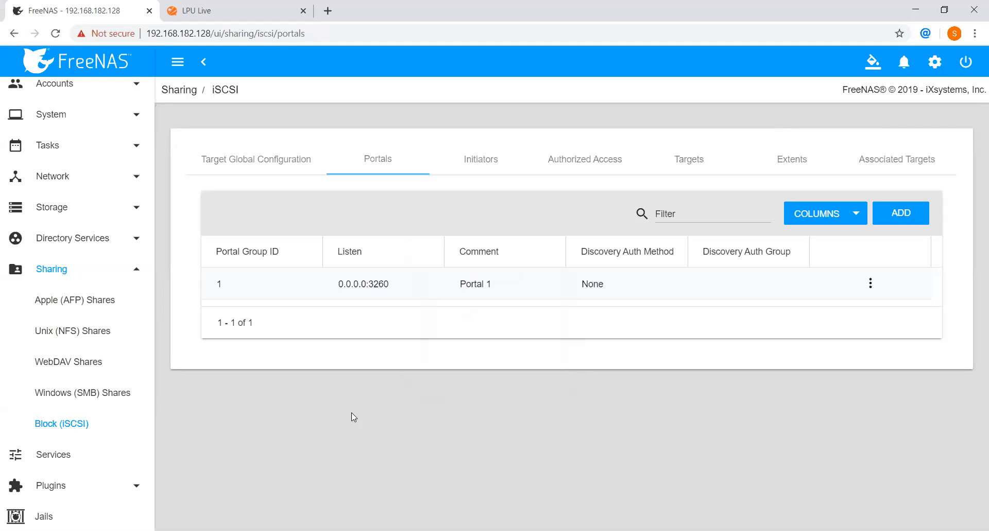
Add and save an iSCSI initiator group with both Initiators and Authorized Networks set to ALL
{"action": "left_click", "coordinate": [491, 164]}
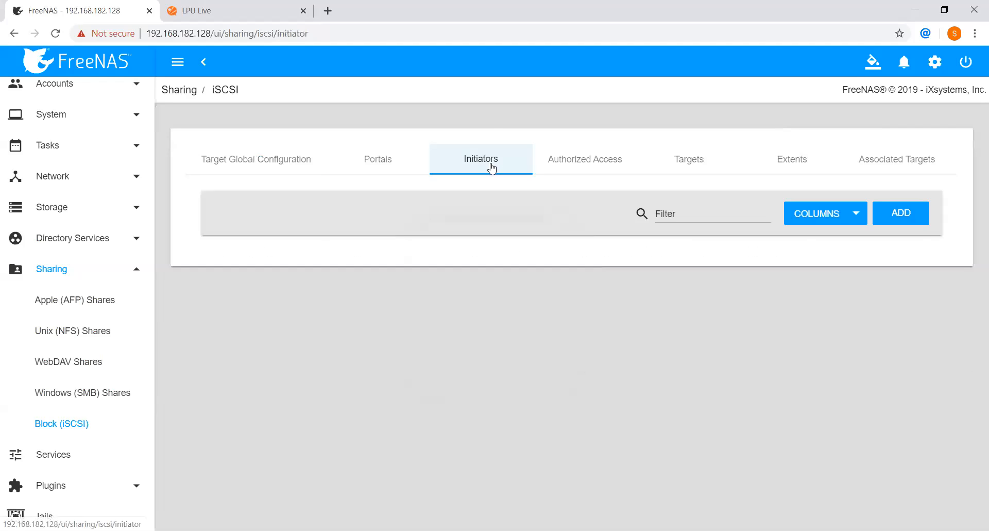
{"action": "left_click", "coordinate": [908, 212]}
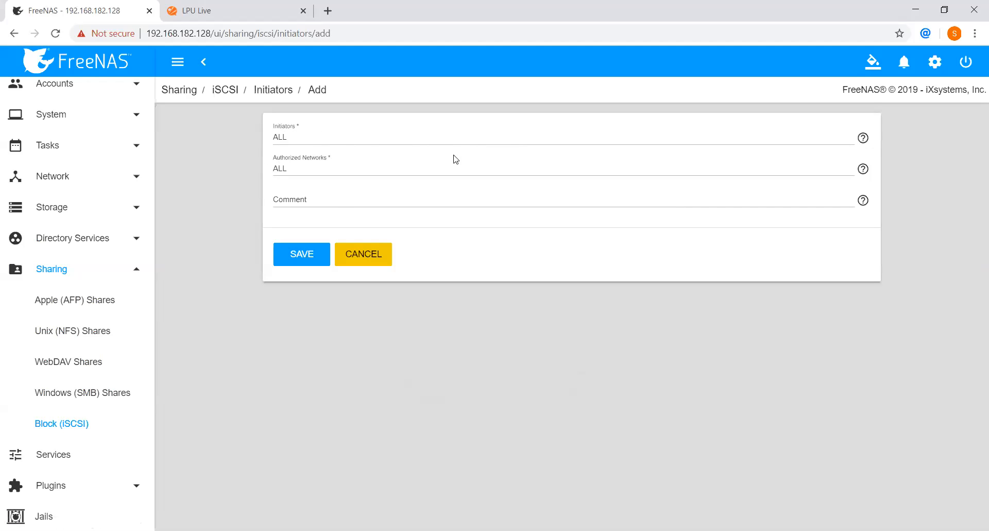
{"action": "left_click", "coordinate": [288, 254]}
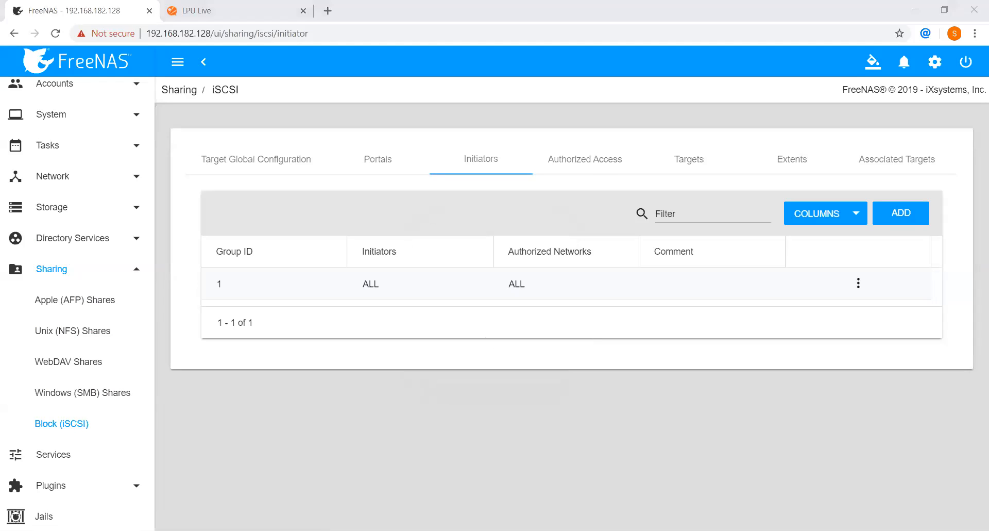
Examine the blank forms for adding an authorized access group and an iSCSI target, leaving both without saving
{"action": "left_click", "coordinate": [582, 159]}
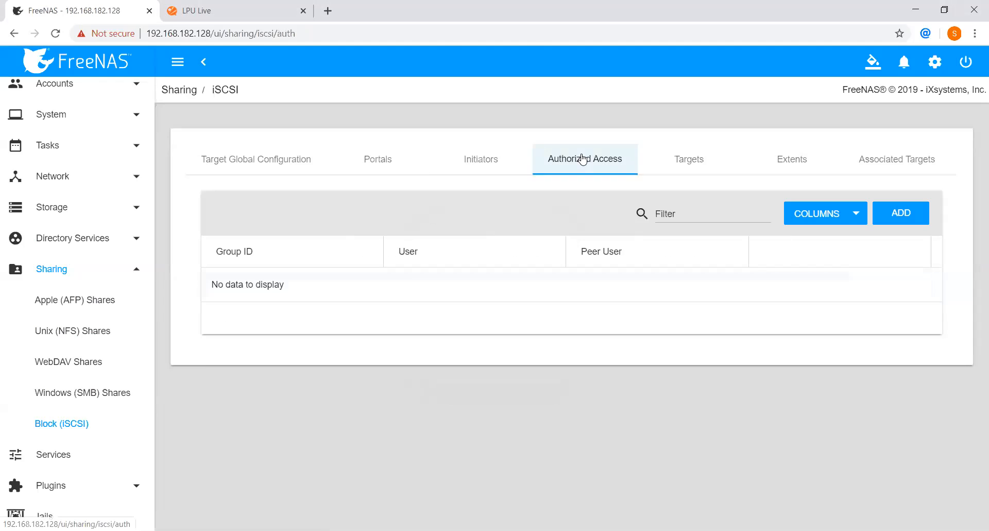
{"action": "left_click", "coordinate": [897, 208]}
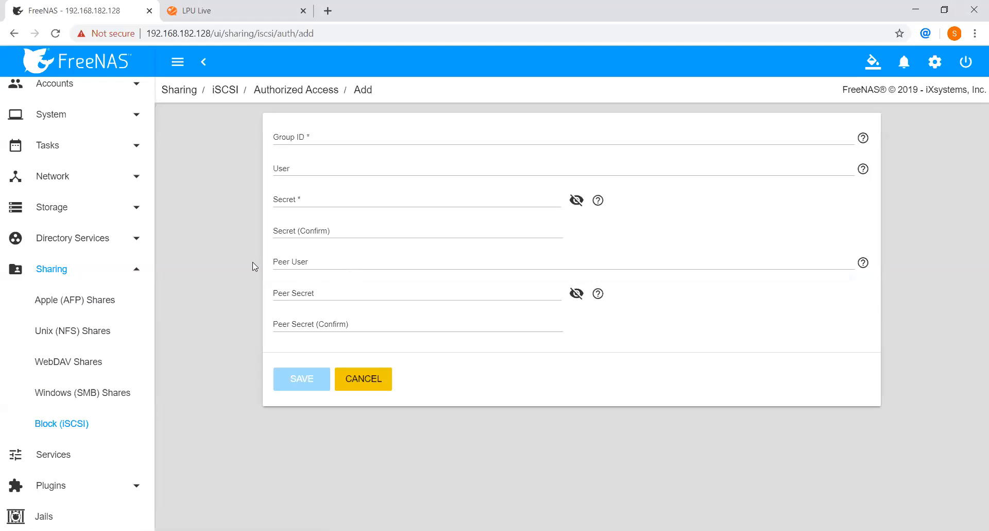
{"action": "left_click", "coordinate": [13, 33]}
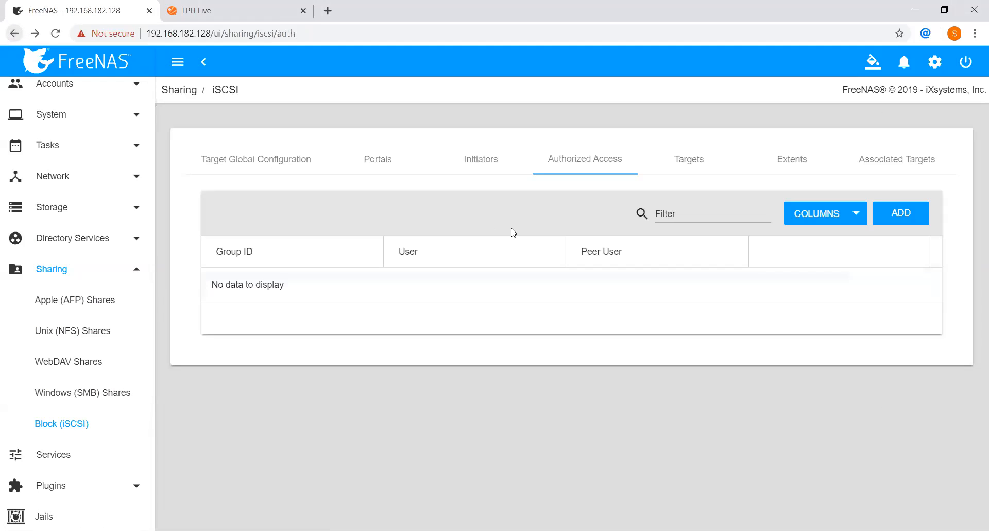
{"action": "left_click", "coordinate": [690, 161]}
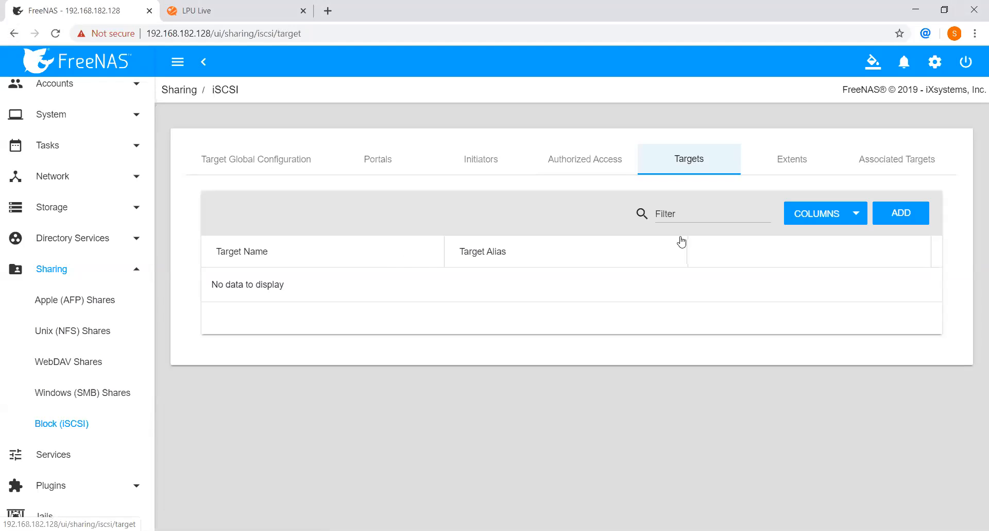
{"action": "left_click", "coordinate": [901, 212]}
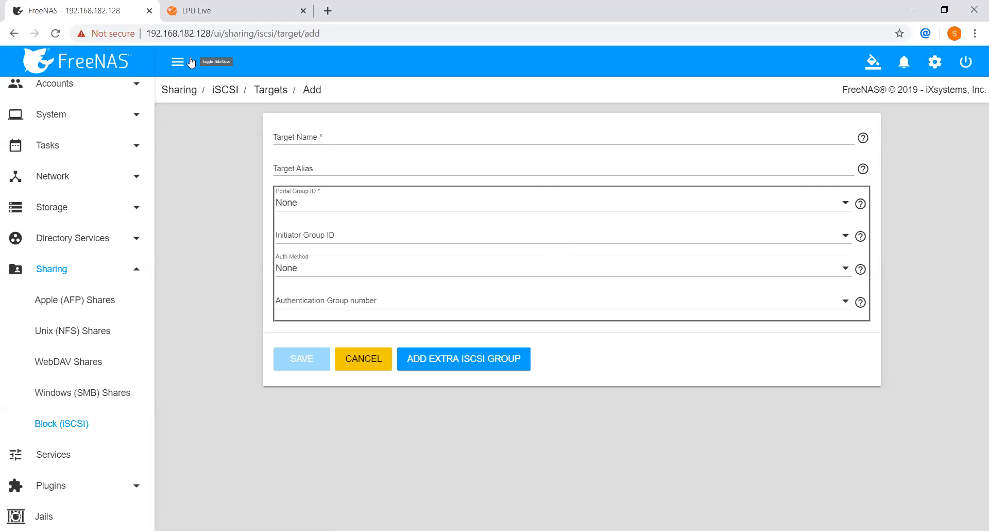
{"action": "left_click", "coordinate": [13, 35]}
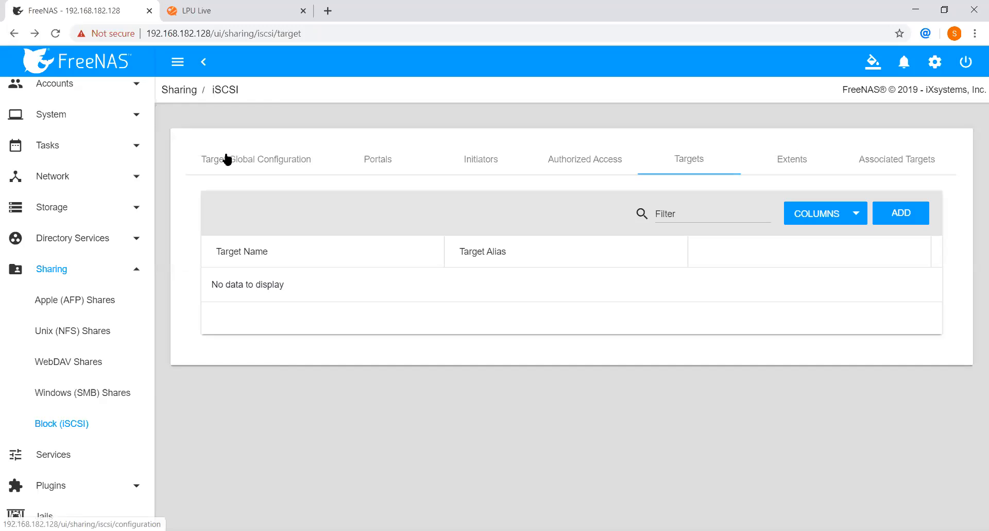
{"action": "left_click", "coordinate": [577, 160]}
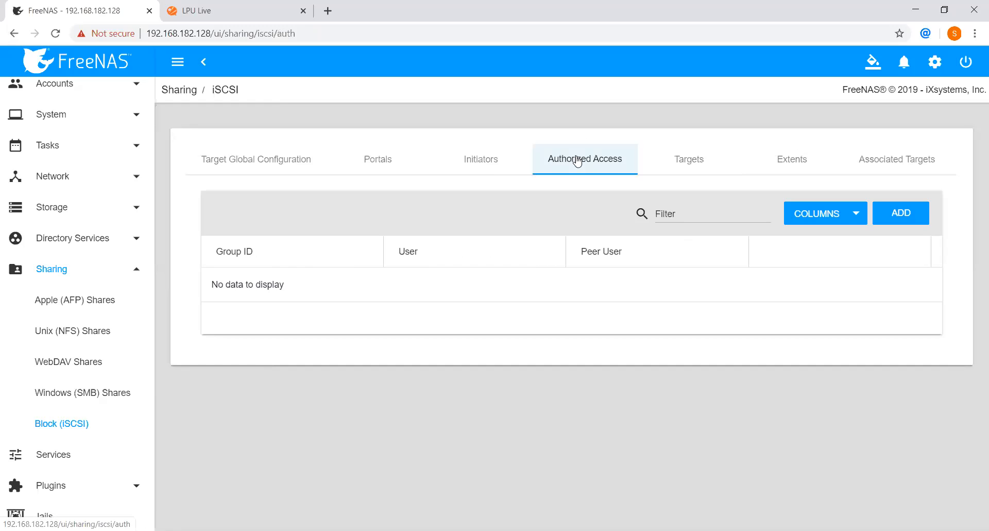
{"action": "left_click", "coordinate": [897, 214]}
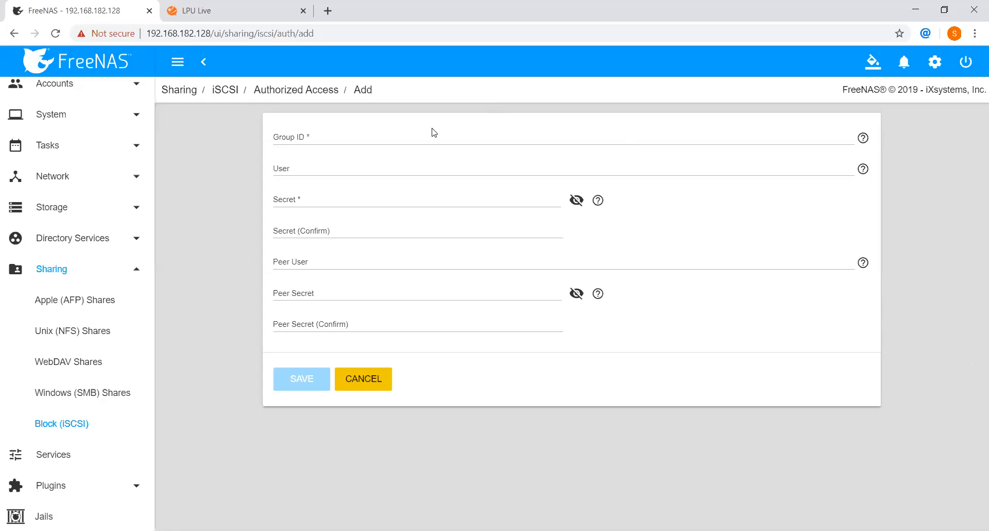
{"action": "left_click", "coordinate": [423, 140]}
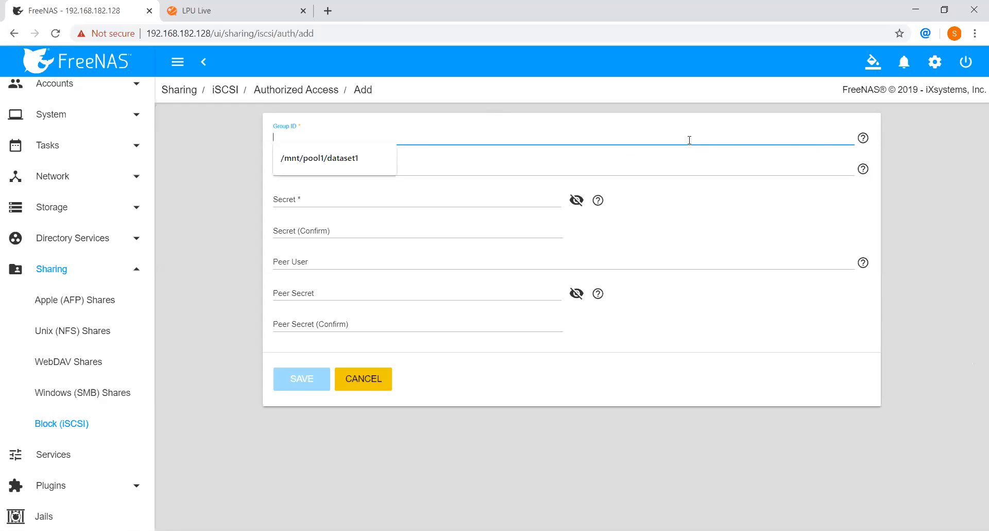
{"action": "left_click", "coordinate": [220, 150]}
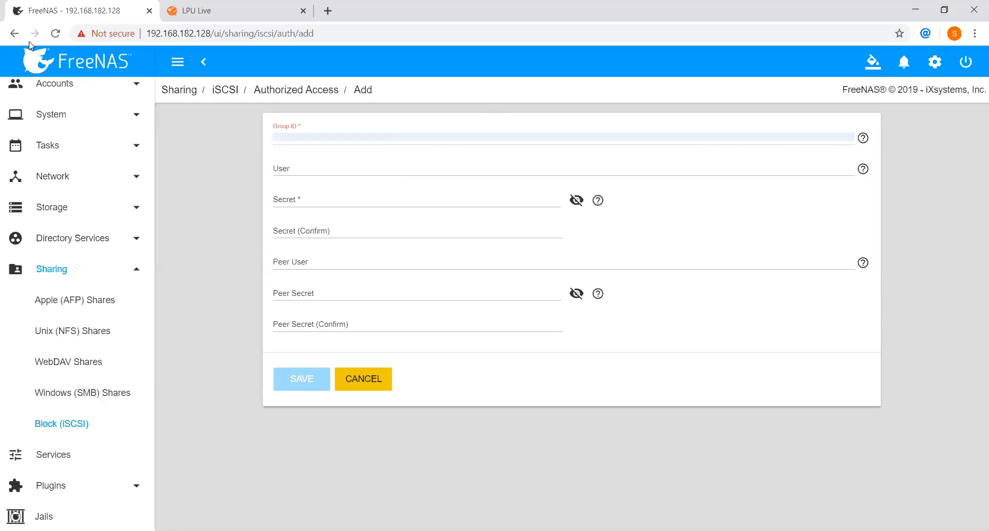
{"action": "left_click", "coordinate": [14, 35]}
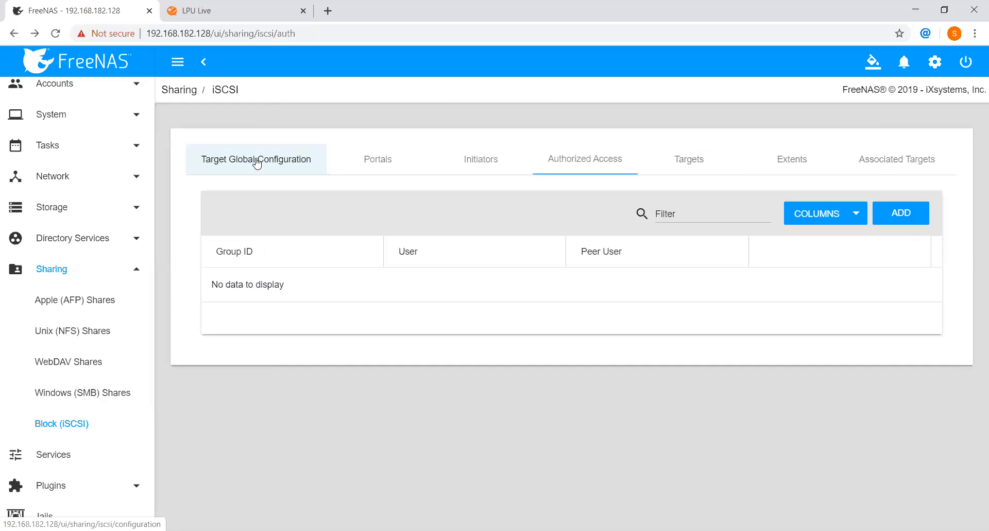
Copy the base name iqn.2005-10.org.freenas.ctl from the target global configuration and use it as the name of a new iSCSI target
{"action": "left_click", "coordinate": [256, 161]}
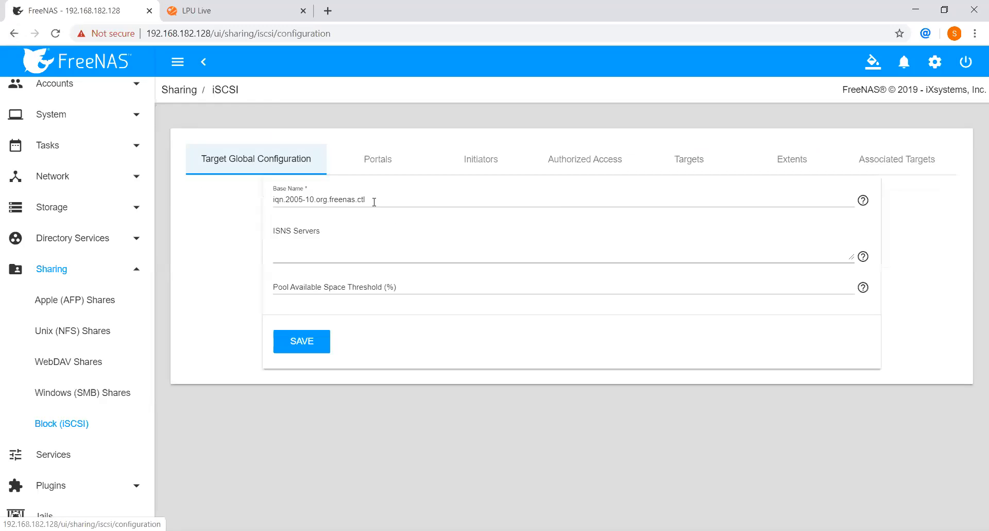
{"action": "left_click_drag", "start_coordinate": [374, 201], "coordinate": [269, 205]}
{"action": "key", "text": "ctrl+c"}
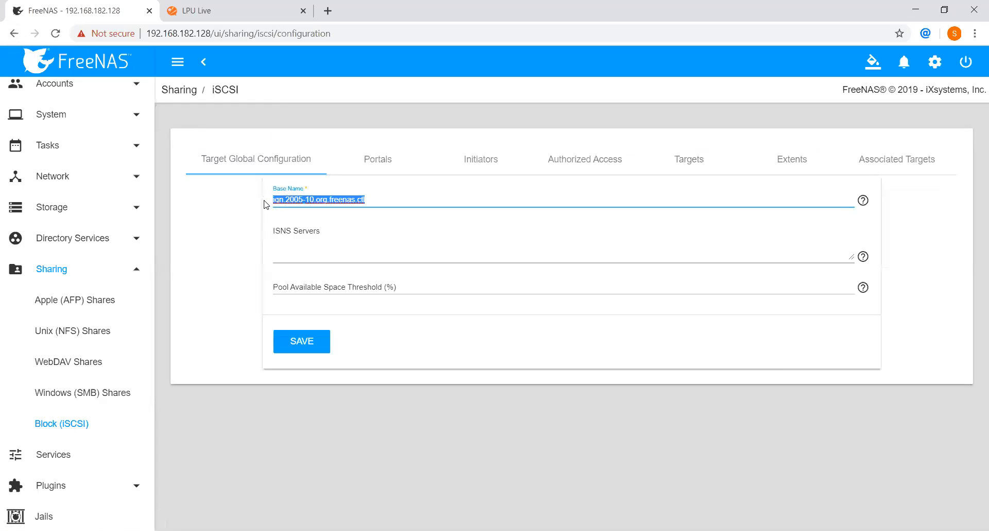
{"action": "left_click", "coordinate": [676, 164]}
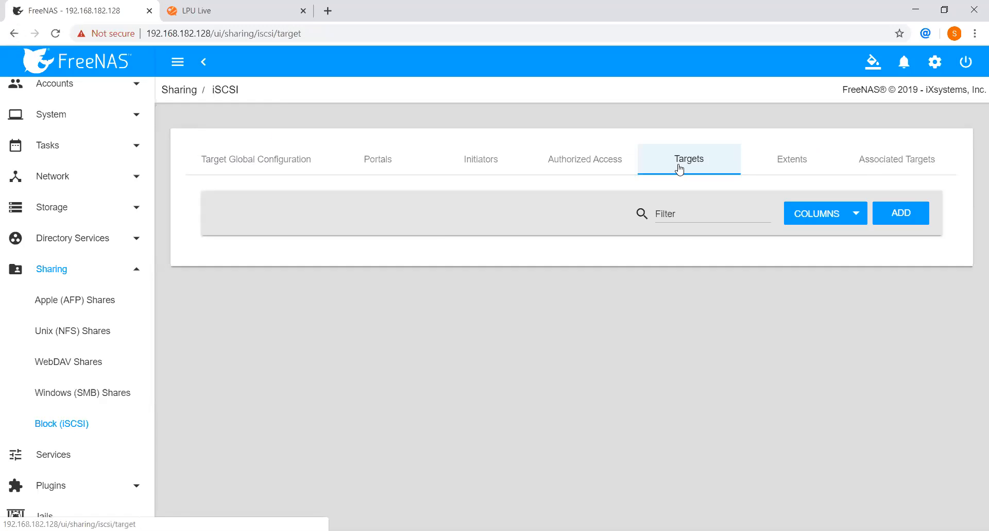
{"action": "left_click", "coordinate": [903, 213]}
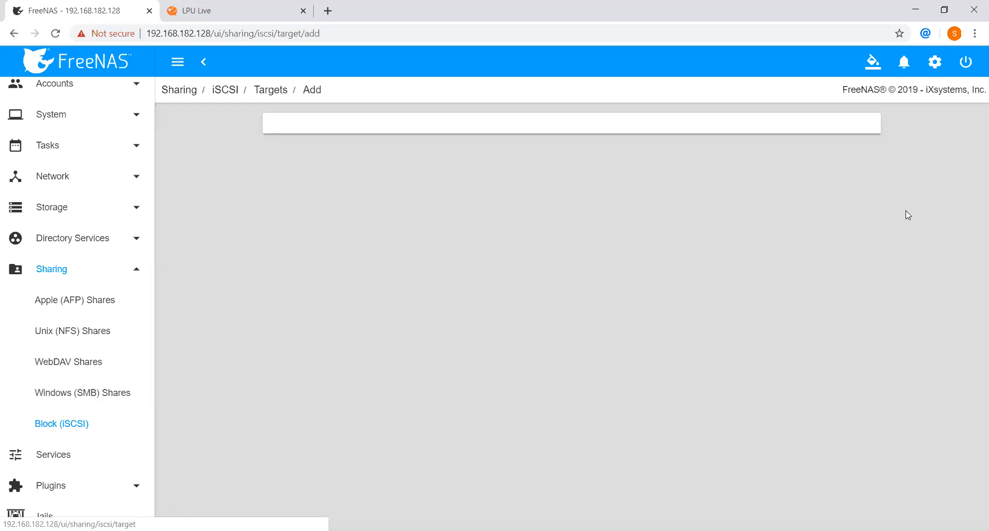
{"action": "left_click", "coordinate": [358, 135]}
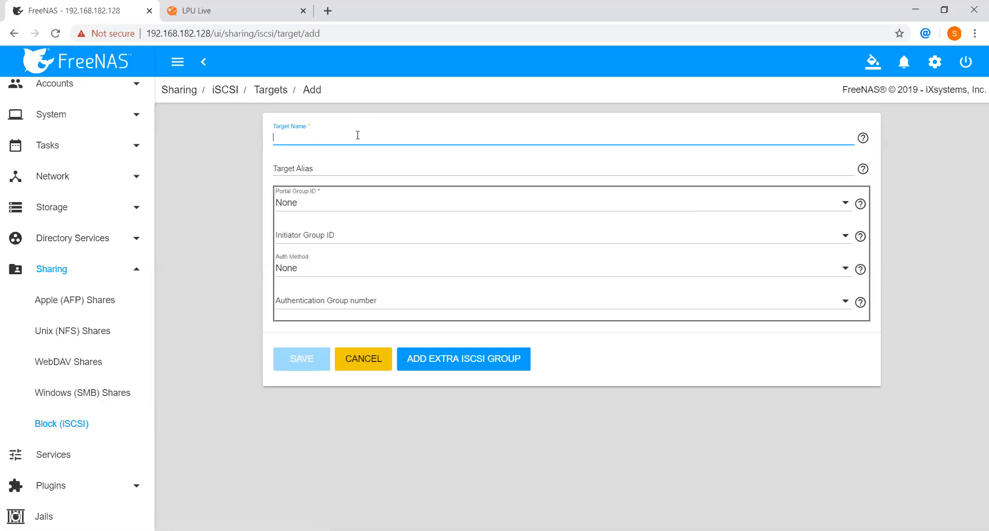
{"action": "key", "text": "ctrl+v"}
Give the target the alias Target1, assign portal group 1 (Portal 1), and save it
{"action": "left_click", "coordinate": [338, 165]}
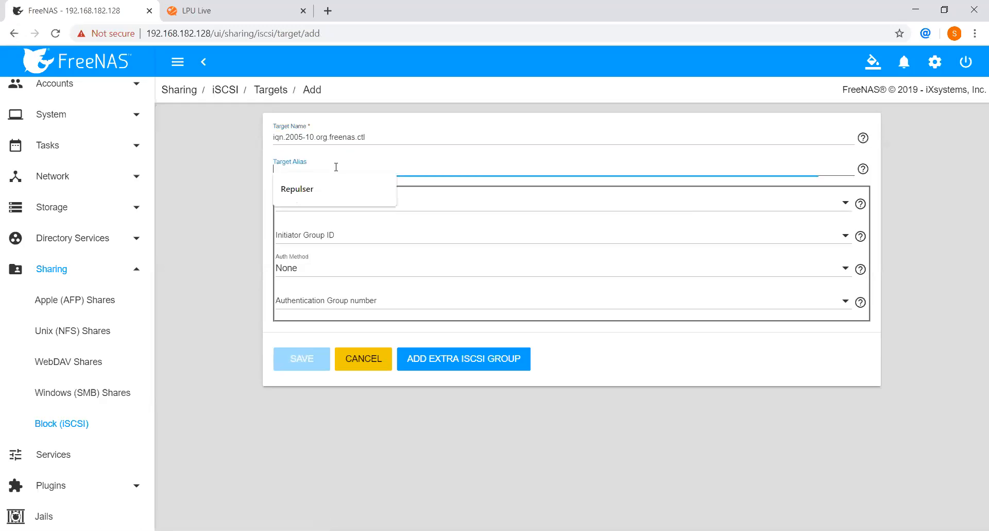
{"action": "type", "text": "Target1"}
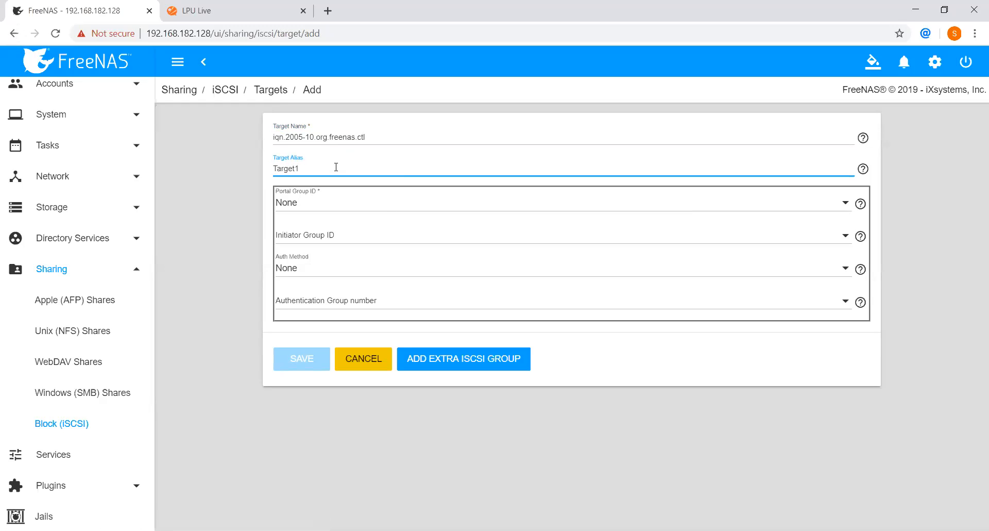
{"action": "left_click", "coordinate": [206, 272]}
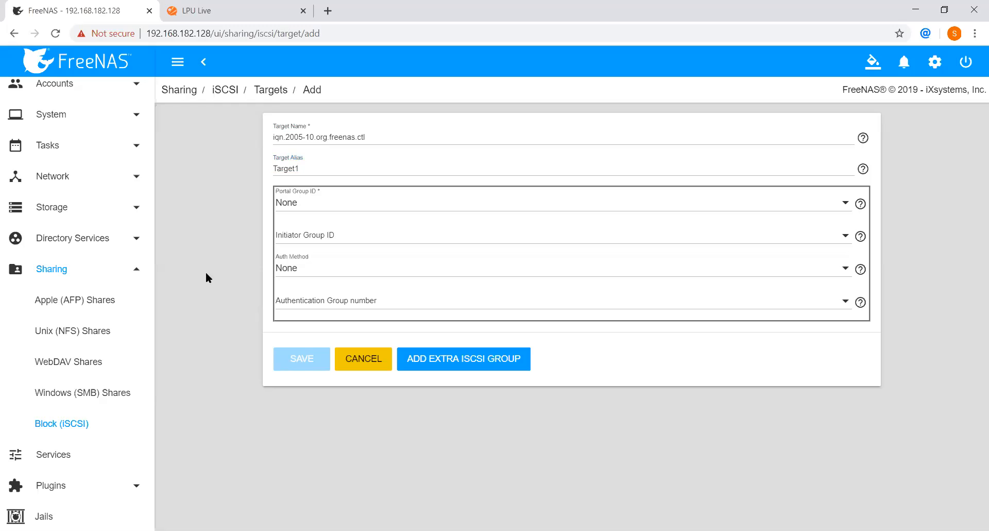
{"action": "left_click", "coordinate": [371, 209]}
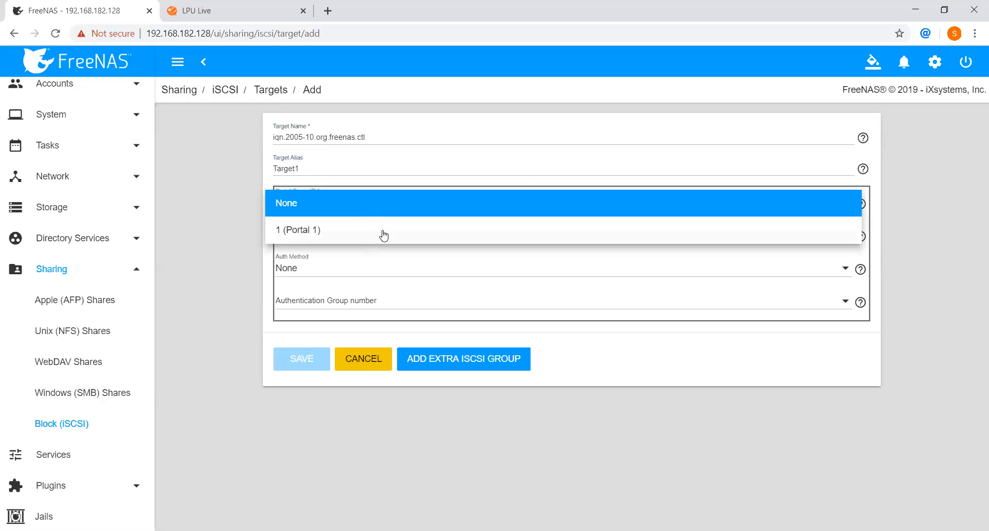
{"action": "left_click", "coordinate": [381, 230]}
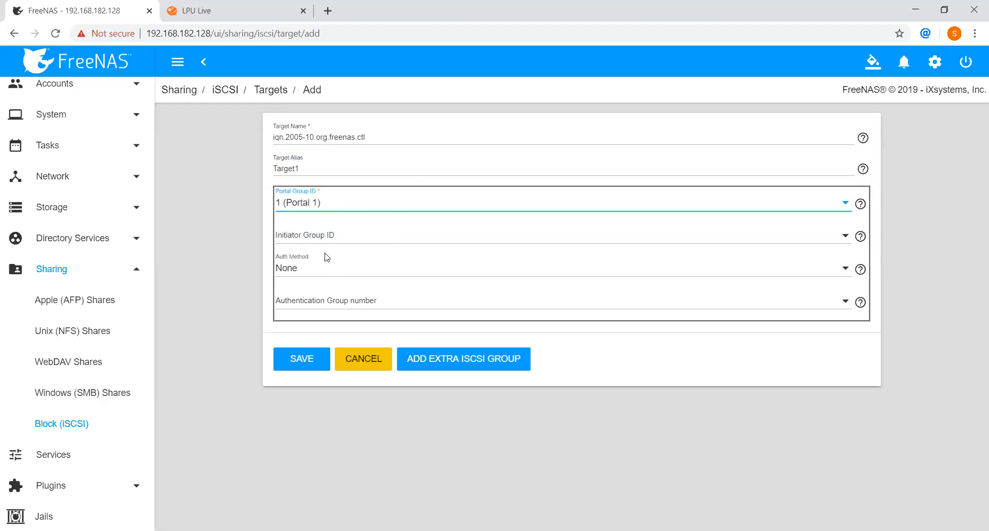
{"action": "left_click", "coordinate": [302, 358]}
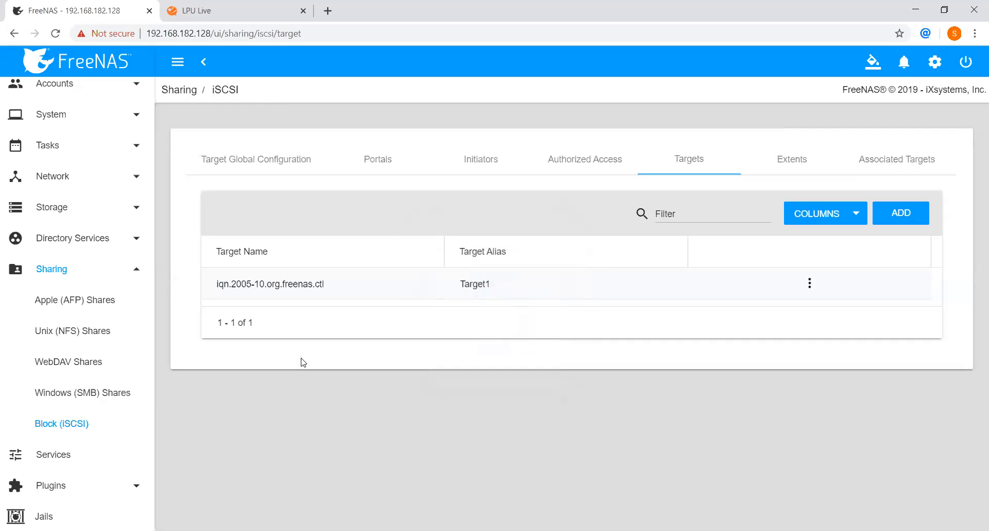
Open the form for a new iSCSI extent and examine its name, type and device settings
{"action": "left_click", "coordinate": [795, 164]}
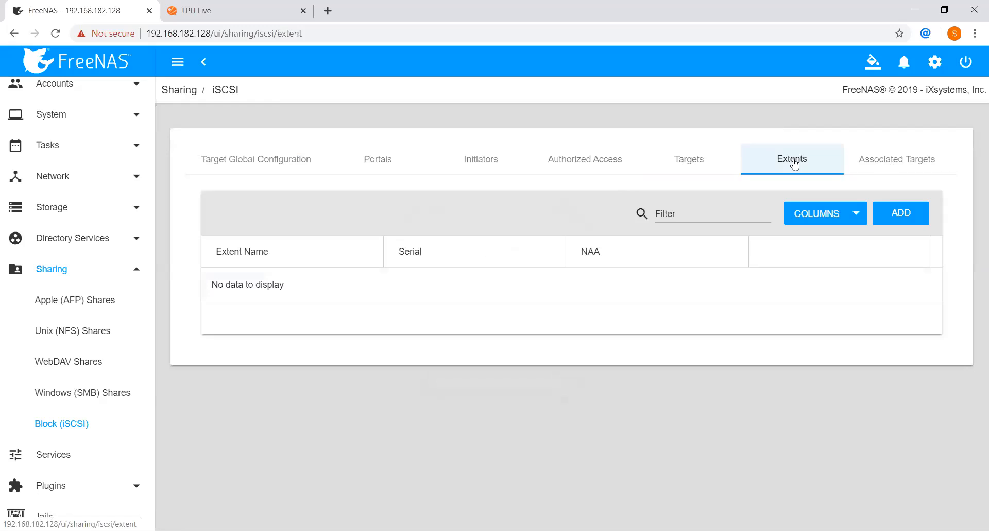
{"action": "left_click", "coordinate": [893, 216]}
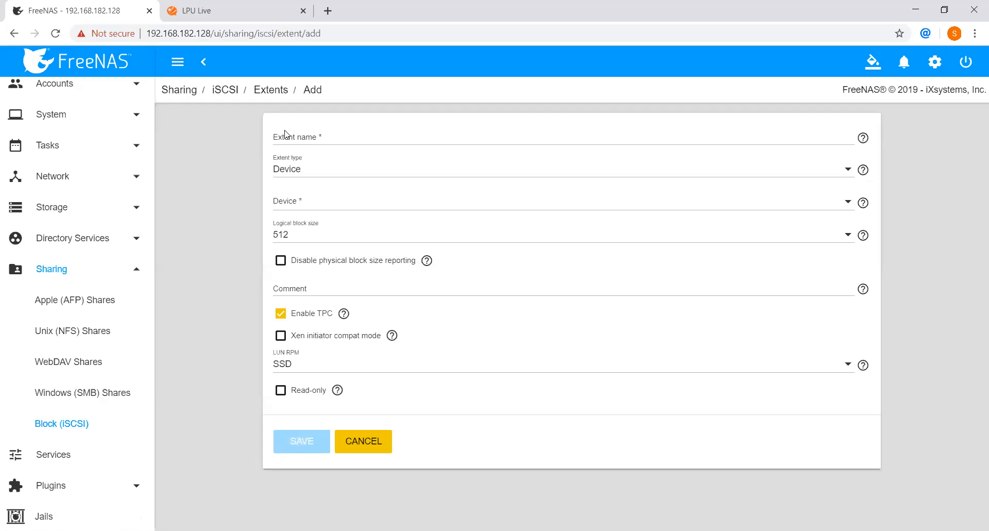
{"action": "left_click", "coordinate": [329, 135]}
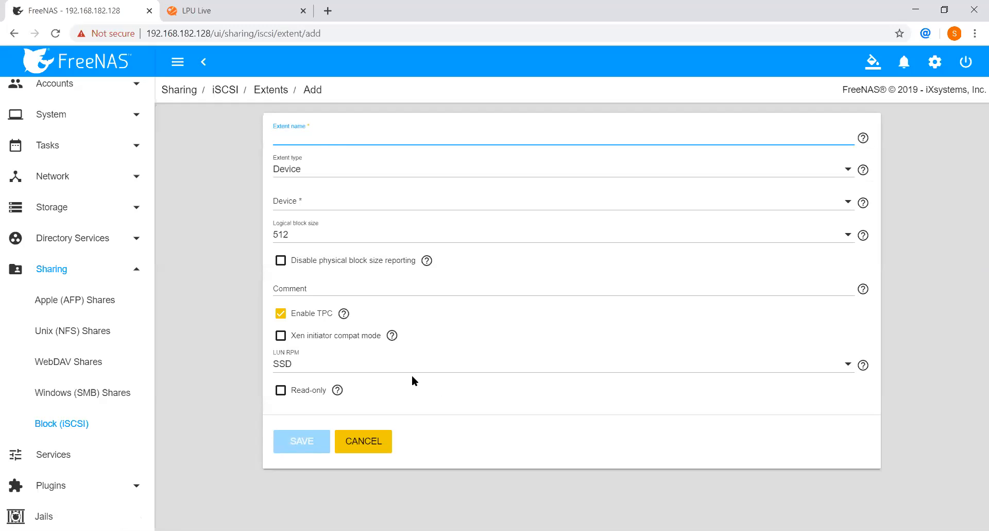
{"action": "left_click", "coordinate": [218, 295]}
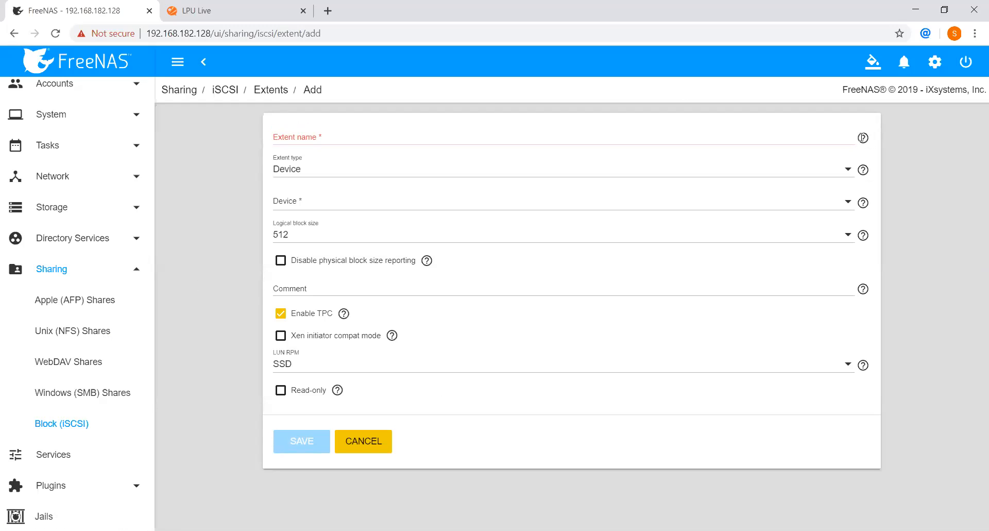
{"action": "left_click", "coordinate": [420, 173]}
{"action": "left_click", "coordinate": [413, 171]}
{"action": "left_click", "coordinate": [344, 134]}
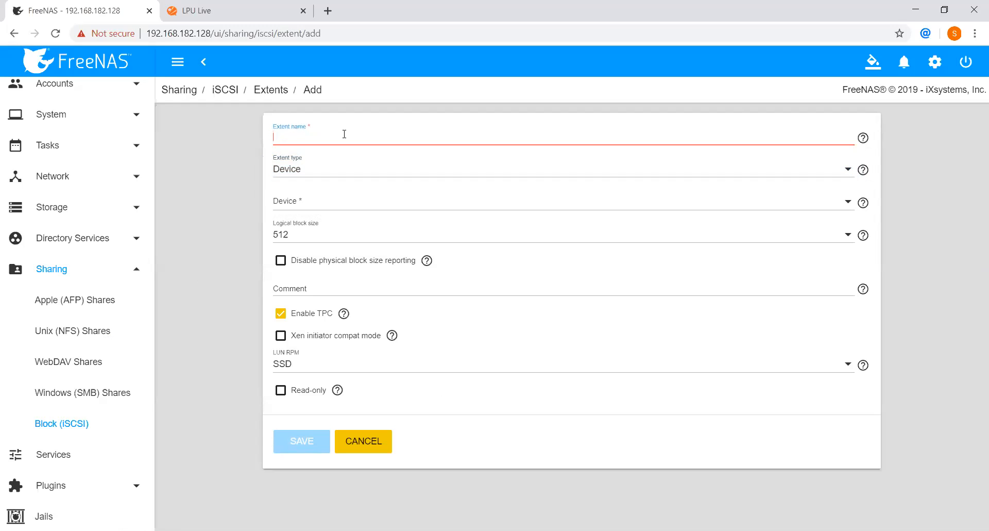
{"action": "left_click", "coordinate": [206, 236]}
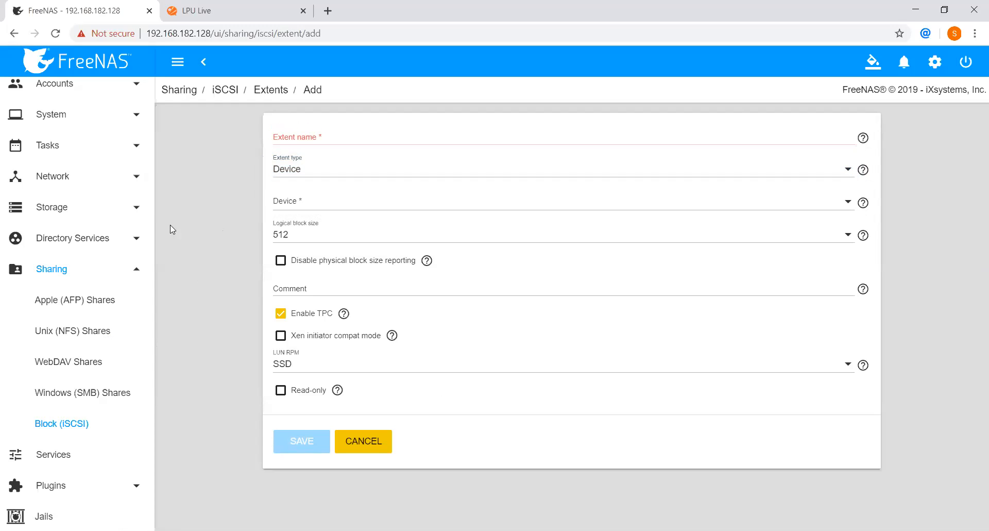
Open the storage pools, expand Pool, and examine the existing zvol1 and the actions offered for Pool
{"action": "left_click", "coordinate": [88, 219]}
{"action": "left_click", "coordinate": [86, 239]}
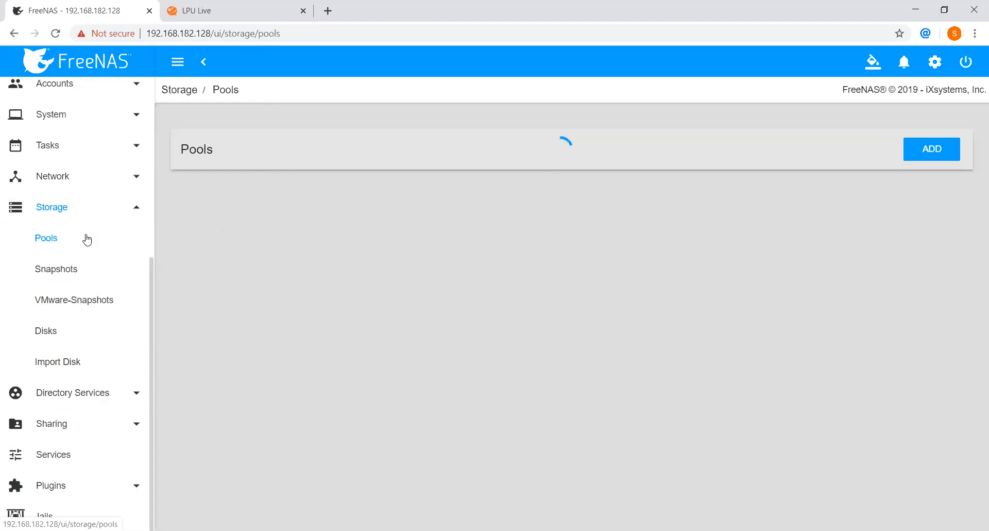
{"action": "left_click", "coordinate": [195, 270]}
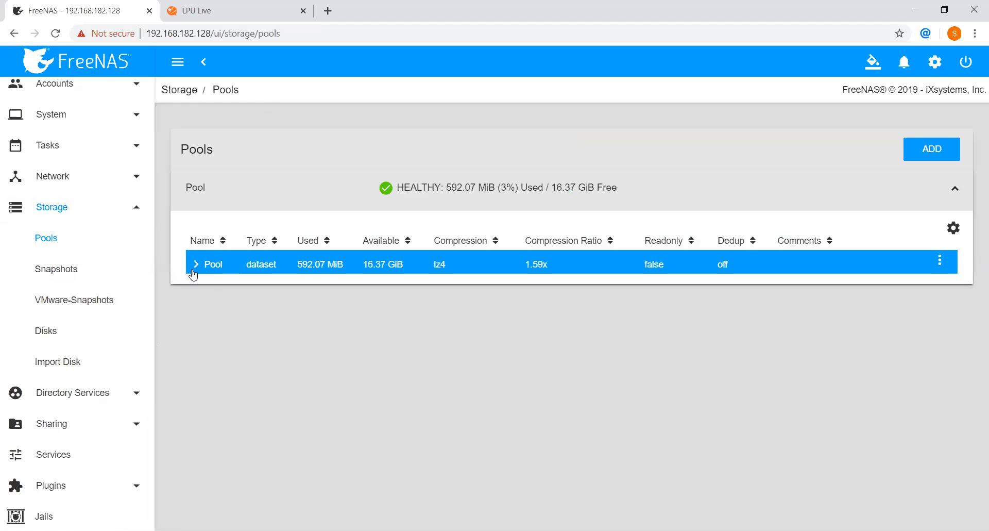
{"action": "left_click", "coordinate": [222, 311]}
{"action": "mouse_move", "coordinate": [211, 264]}
{"action": "left_mouse_down"}
{"action": "mouse_move", "coordinate": [225, 314]}
{"action": "mouse_move", "coordinate": [217, 268]}
{"action": "left_mouse_up"}
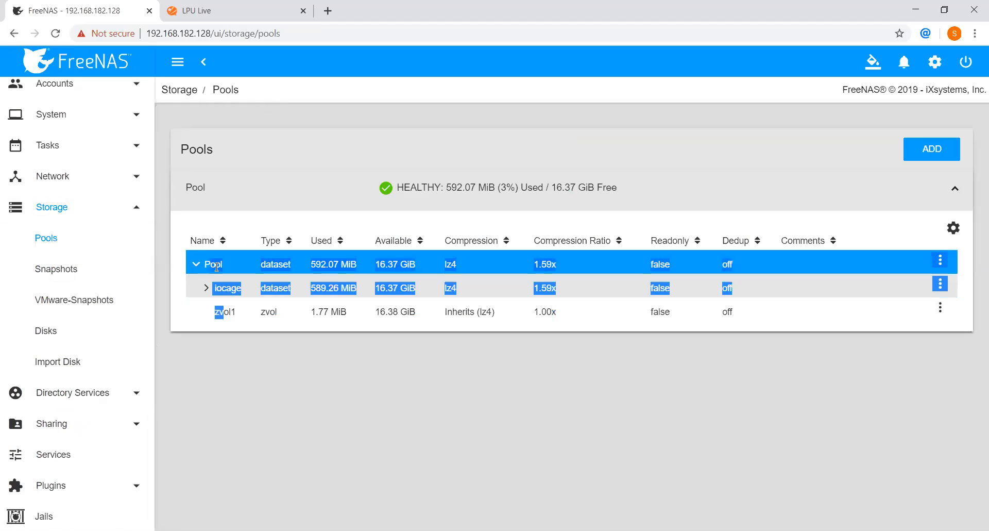
{"action": "left_click", "coordinate": [242, 311]}
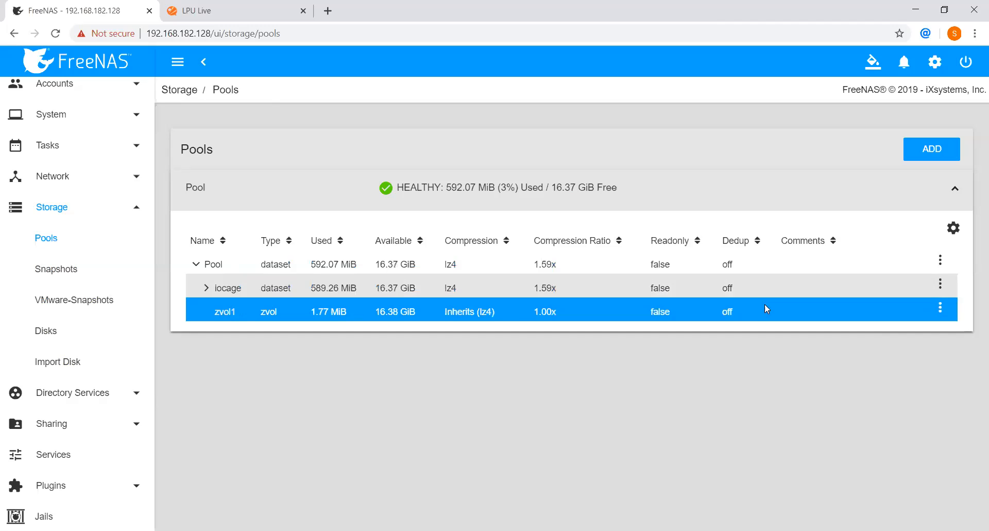
{"action": "left_click", "coordinate": [940, 261]}
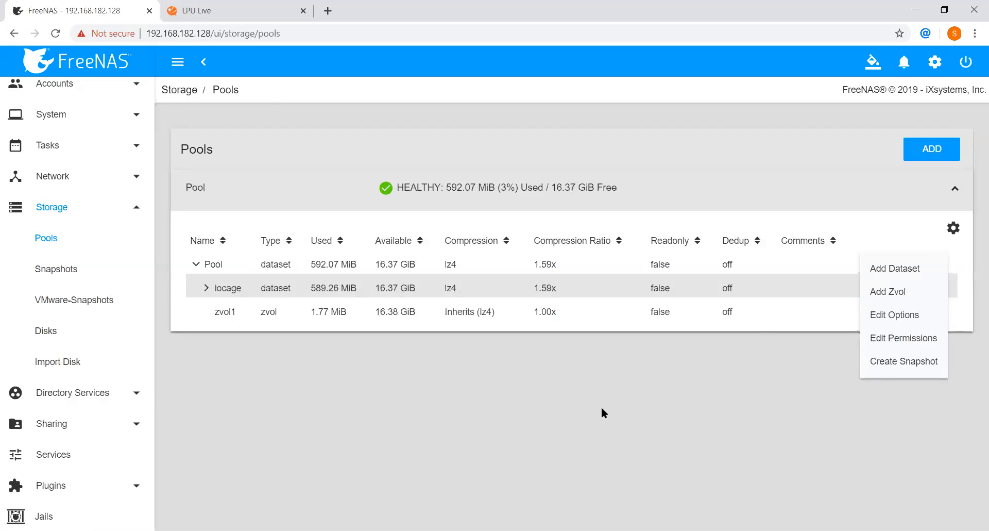
{"action": "left_click", "coordinate": [585, 410]}
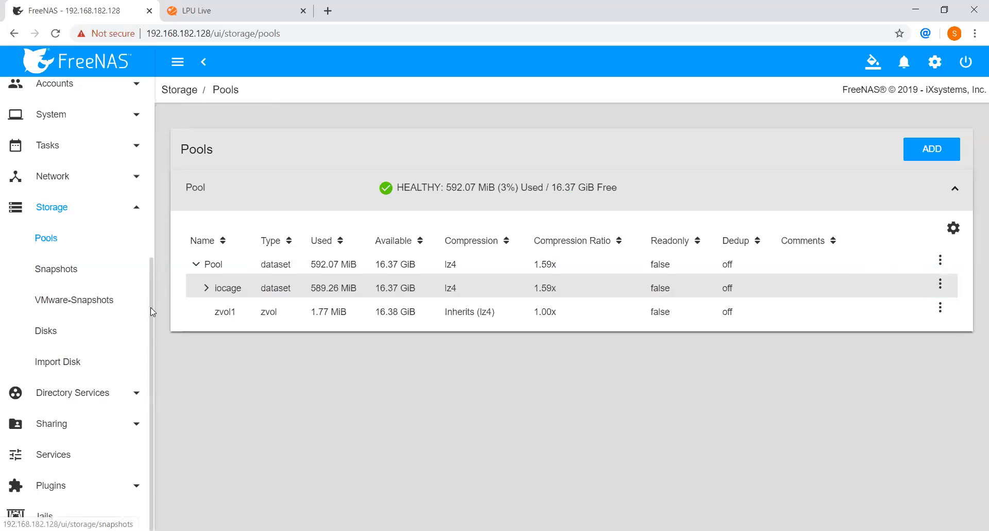
Create and save an iSCSI extent named zvol1 of type Device, using Pool/zvol1 (16K) as its device
{"action": "left_click", "coordinate": [92, 424]}
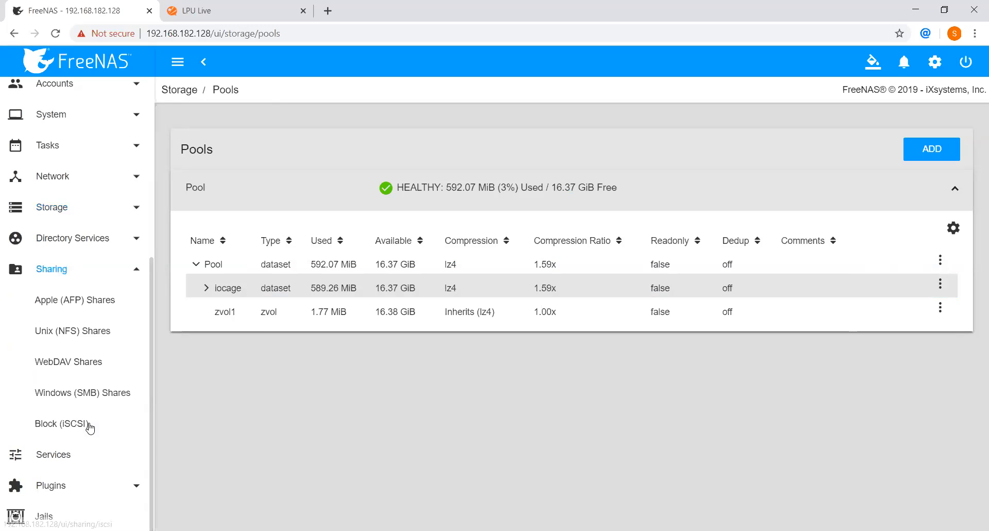
{"action": "left_click", "coordinate": [85, 426]}
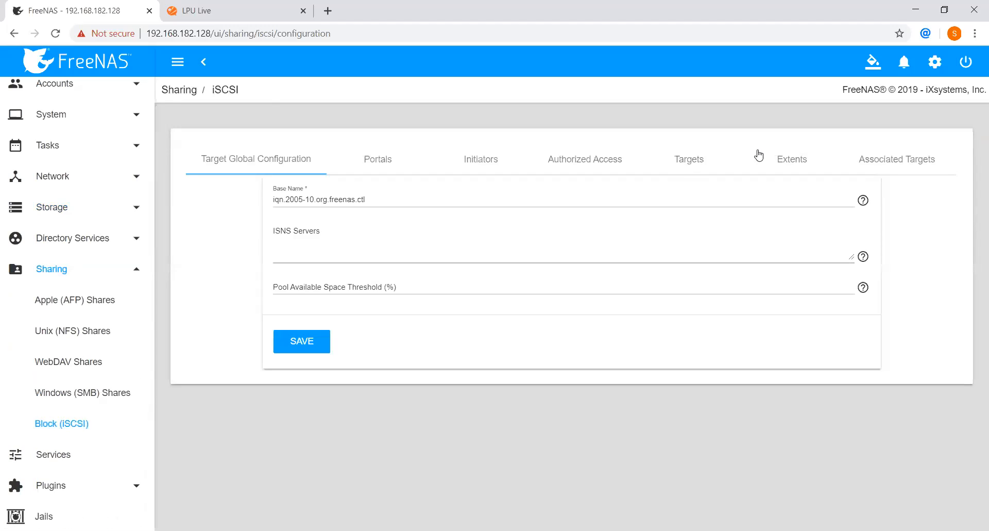
{"action": "left_click", "coordinate": [793, 161]}
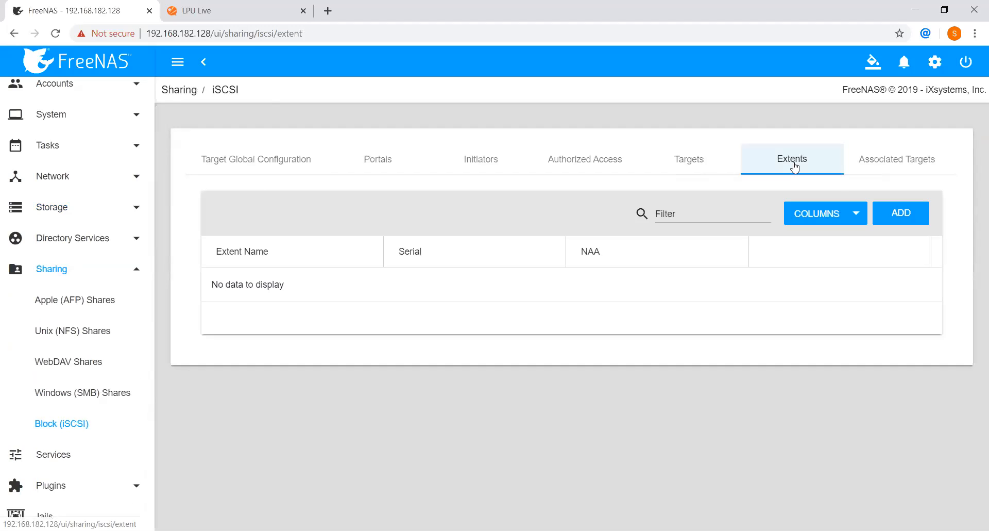
{"action": "left_click", "coordinate": [913, 216]}
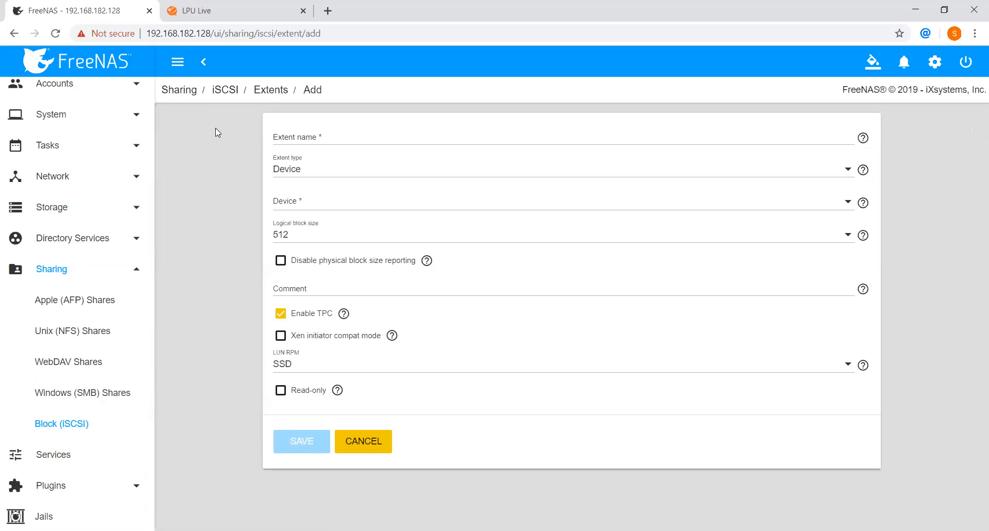
{"action": "left_click", "coordinate": [327, 136]}
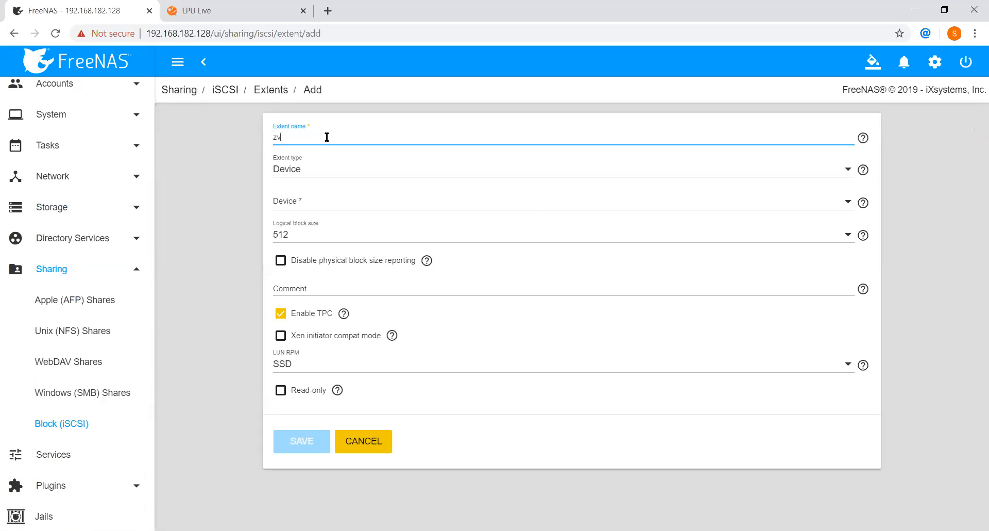
{"action": "left_click", "coordinate": [318, 171]}
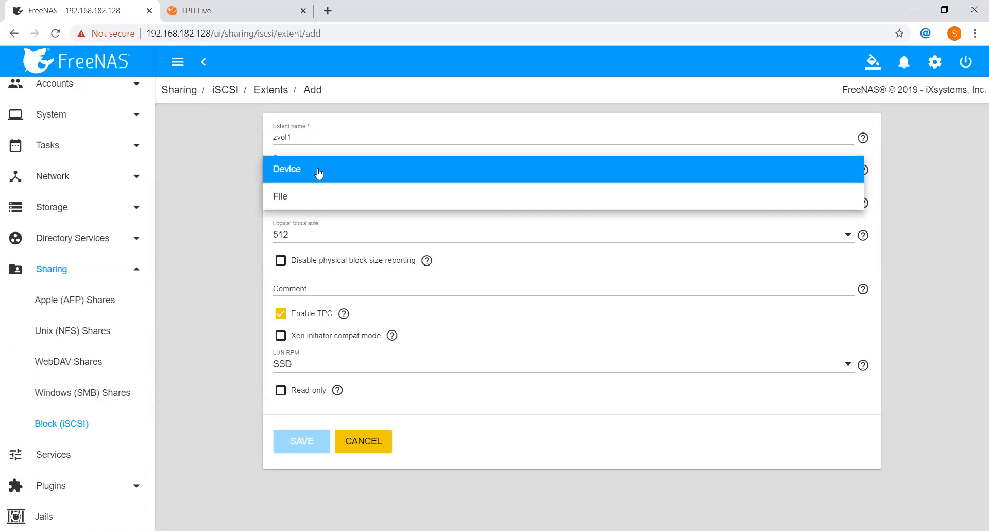
{"action": "left_click", "coordinate": [319, 173]}
{"action": "left_click", "coordinate": [295, 206]}
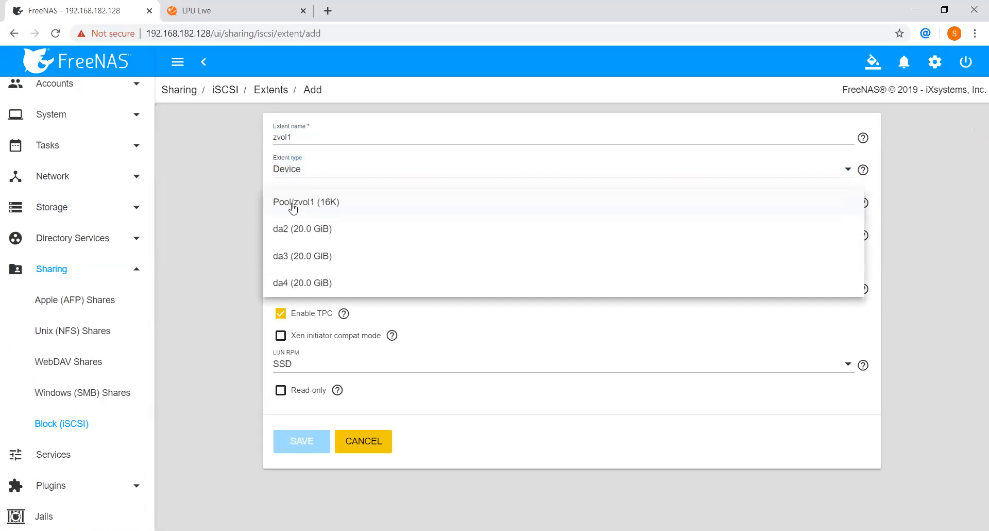
{"action": "left_click", "coordinate": [315, 203]}
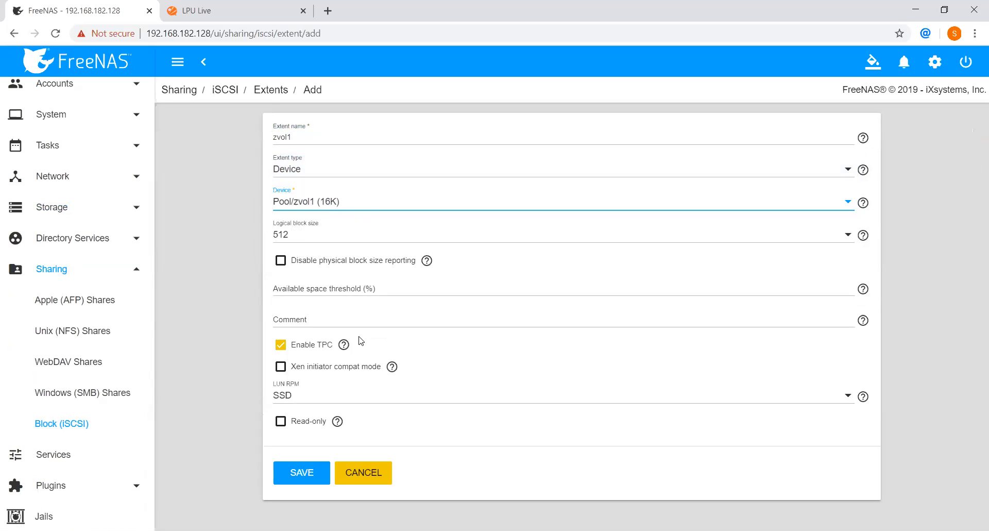
{"action": "left_click", "coordinate": [301, 473]}
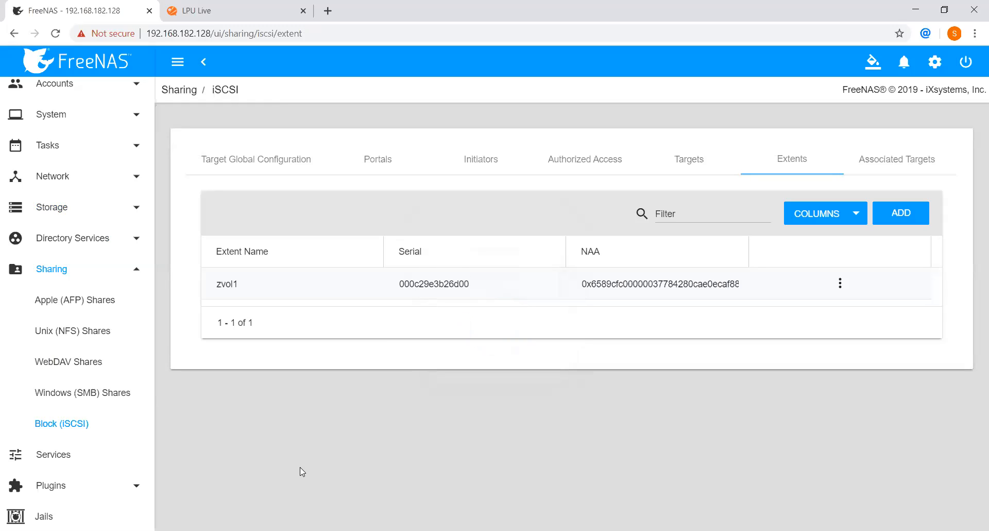
Associate the target iqn.2005-10.org.freenas.ctl with the extent zvol1 under LUN ID 1 and save the association
{"action": "left_click", "coordinate": [886, 162]}
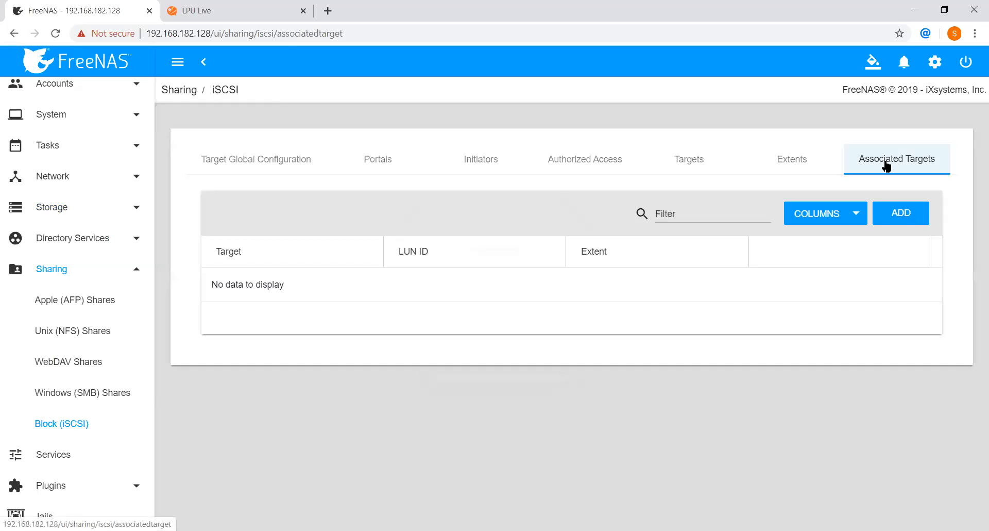
{"action": "left_click", "coordinate": [901, 213]}
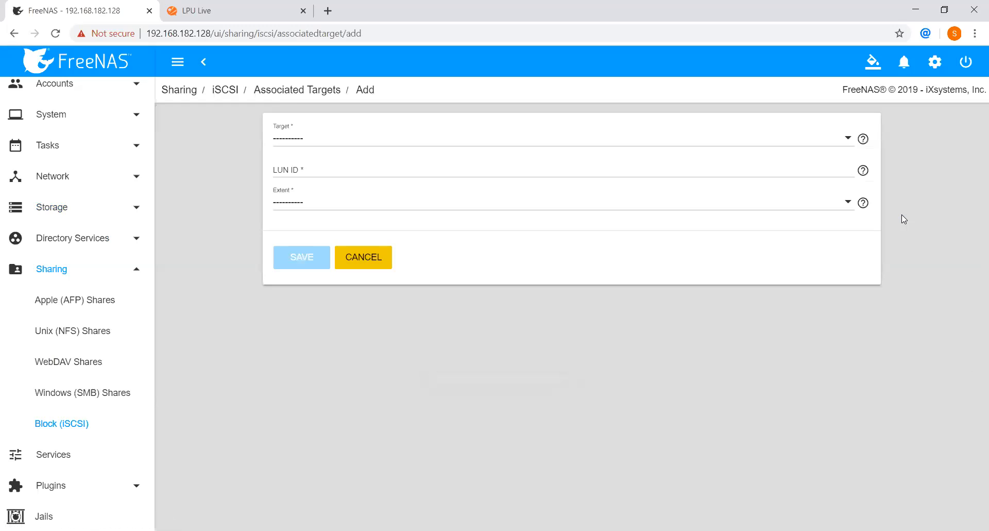
{"action": "left_click", "coordinate": [316, 138]}
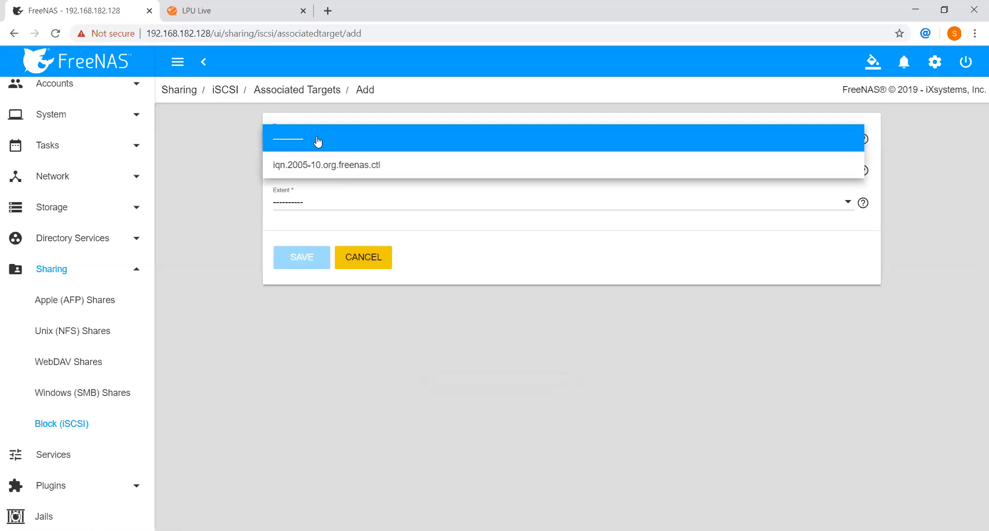
{"action": "left_click", "coordinate": [336, 164]}
{"action": "left_click", "coordinate": [320, 170]}
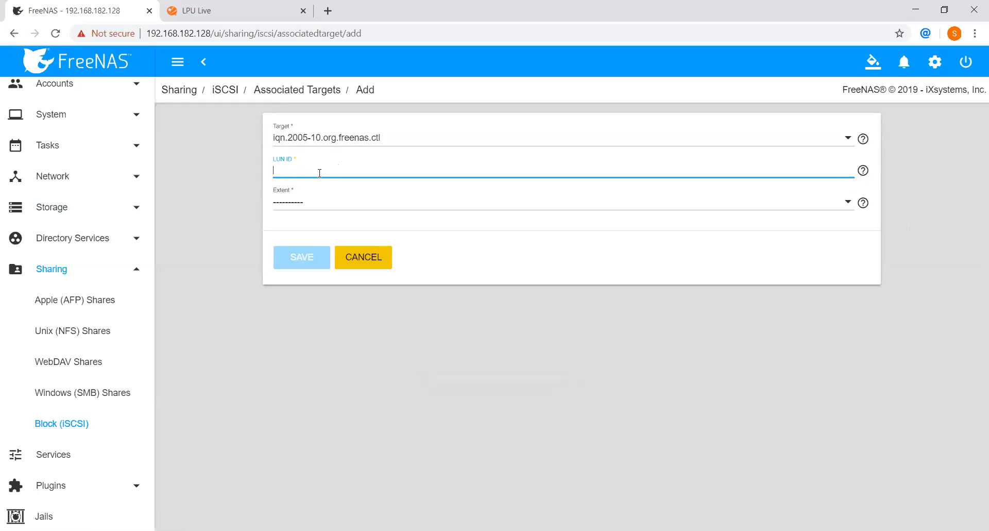
{"action": "left_click", "coordinate": [296, 203]}
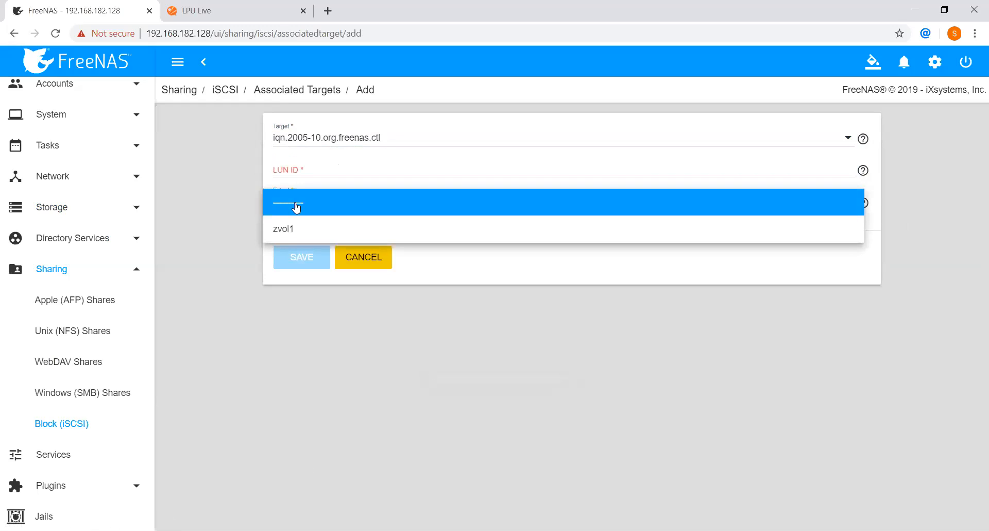
{"action": "left_click", "coordinate": [306, 227]}
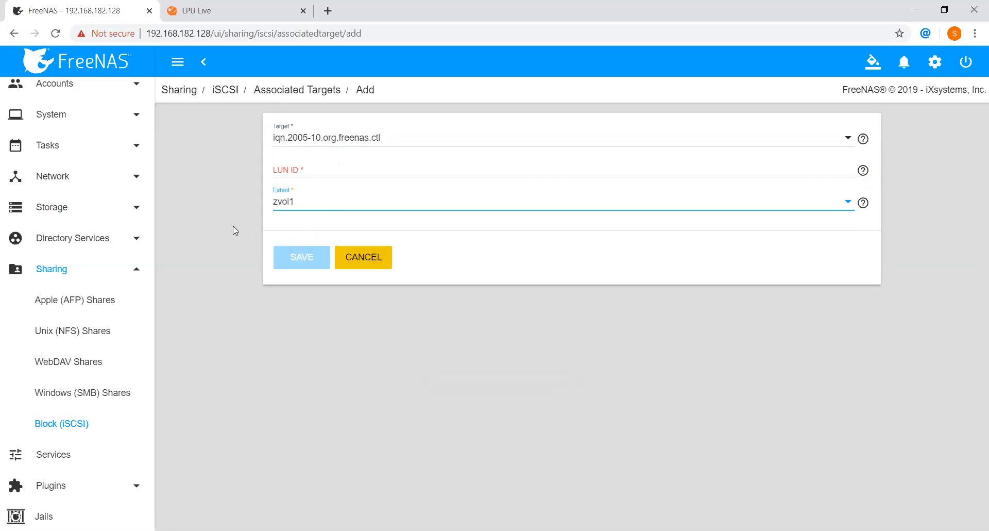
{"action": "left_click", "coordinate": [320, 169]}
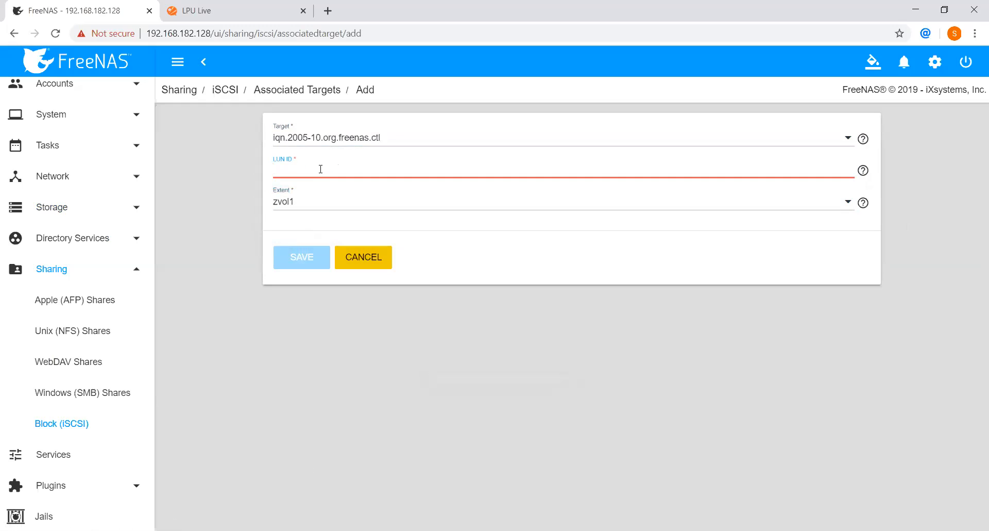
{"action": "type", "text": "1"}
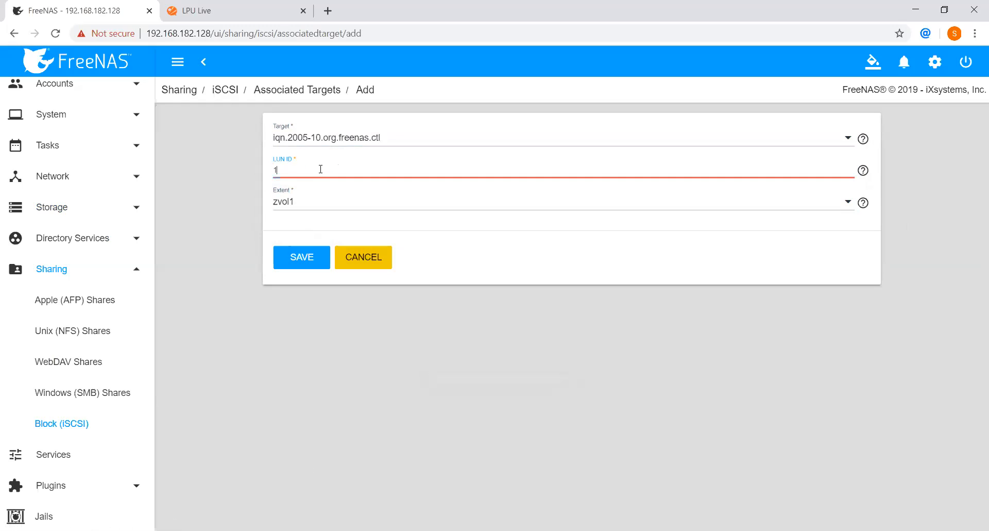
{"action": "left_click", "coordinate": [283, 258]}
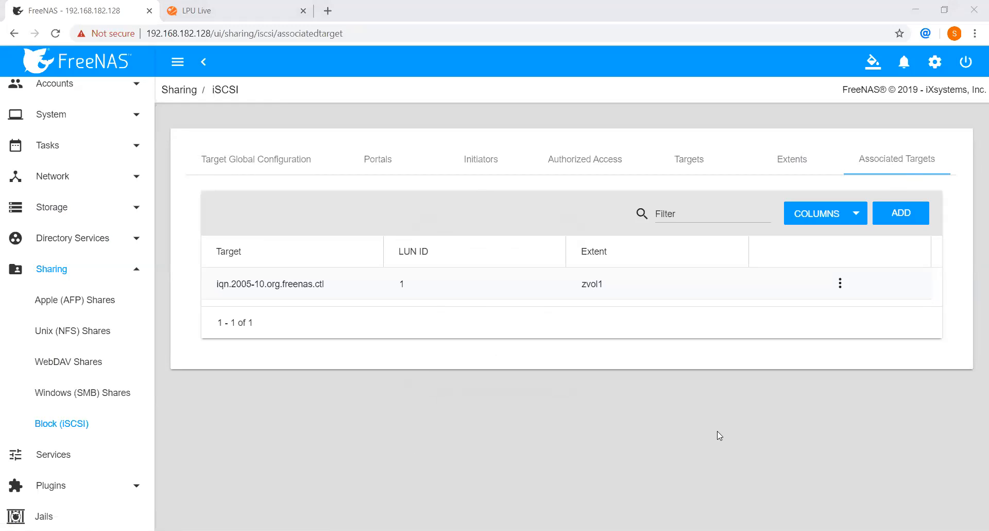
Review the iSCSI settings: global configuration, portals, initiators, authorized access, targets, extents and associated targets
{"action": "left_click", "coordinate": [237, 170]}
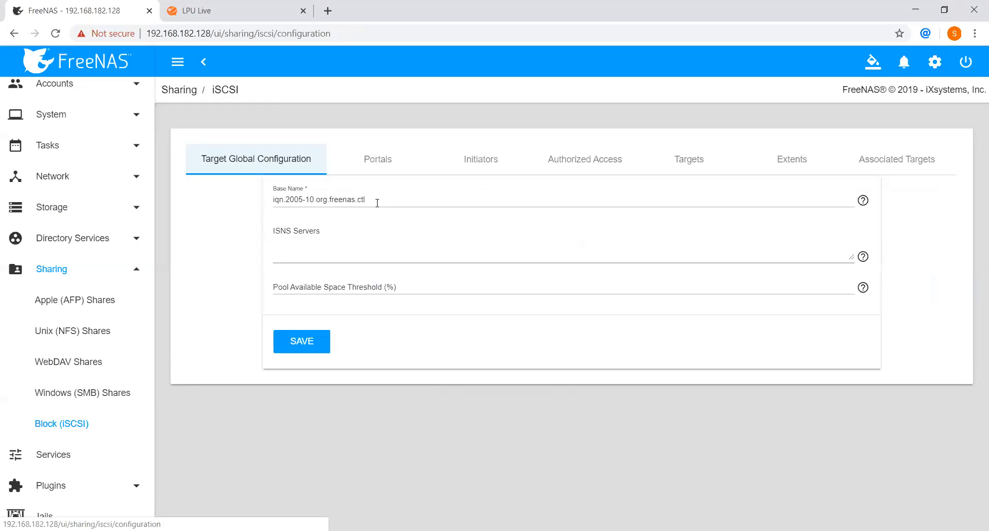
{"action": "left_click", "coordinate": [375, 159]}
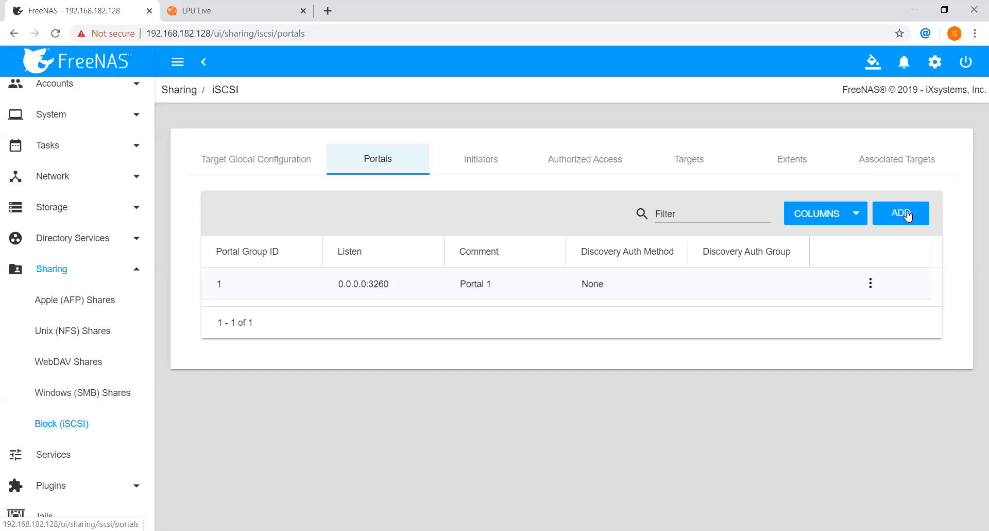
{"action": "left_click", "coordinate": [480, 163]}
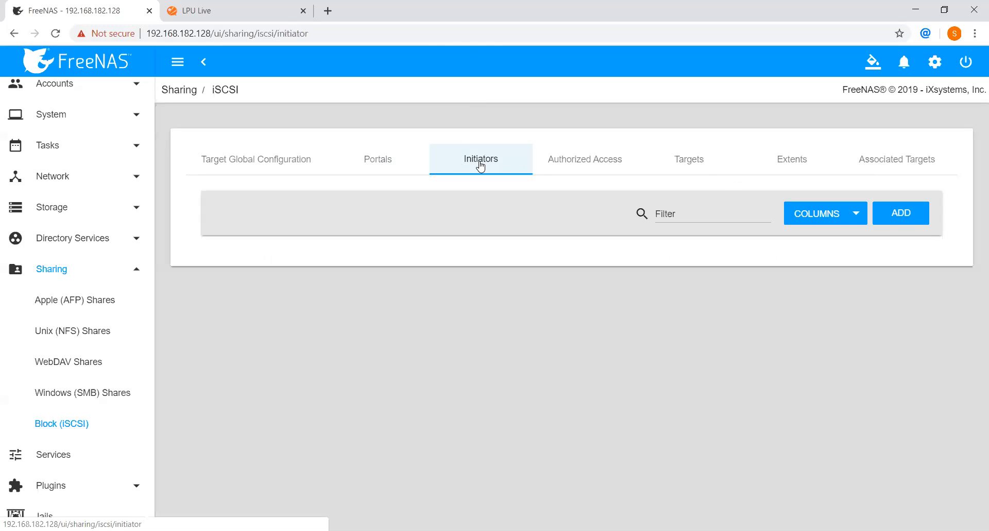
{"action": "left_click", "coordinate": [560, 297]}
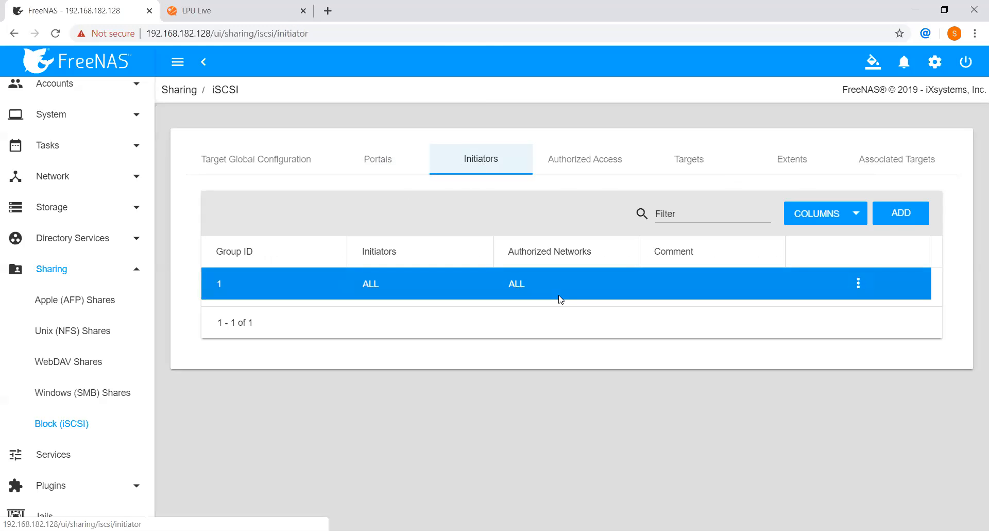
{"action": "left_click", "coordinate": [679, 163]}
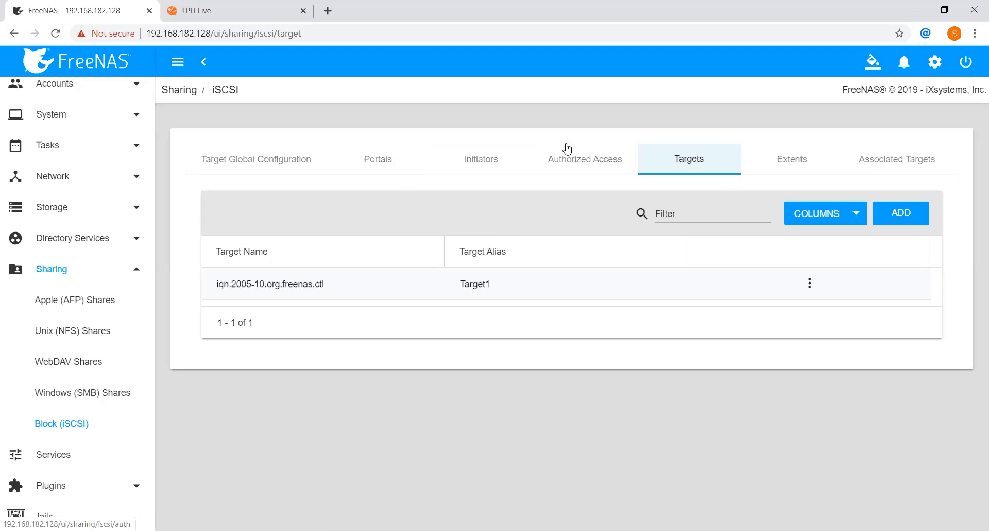
{"action": "left_click", "coordinate": [591, 160]}
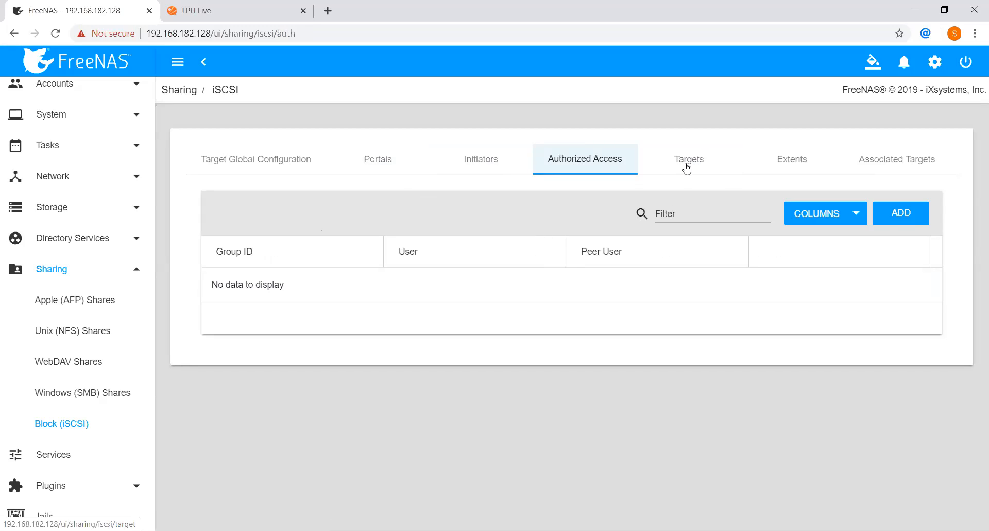
{"action": "left_click", "coordinate": [704, 163]}
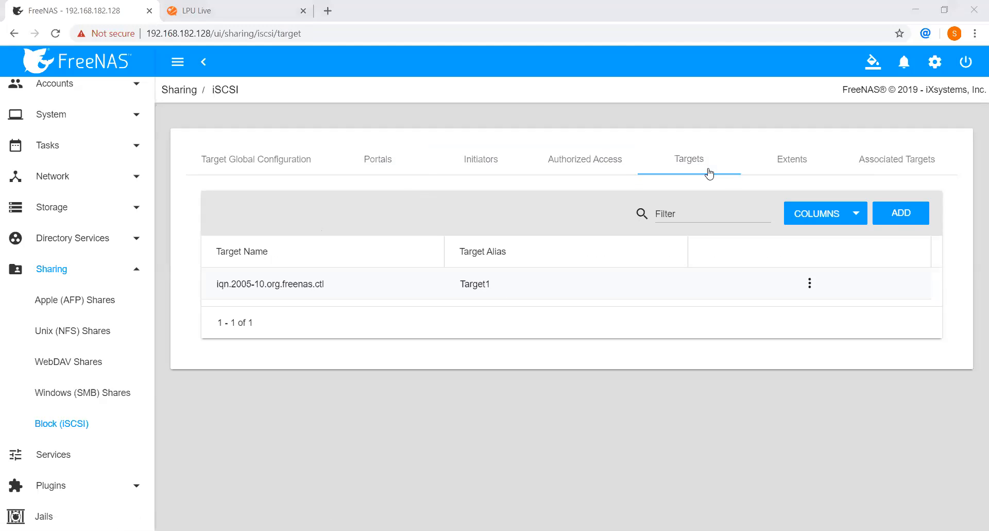
{"action": "left_click", "coordinate": [506, 286]}
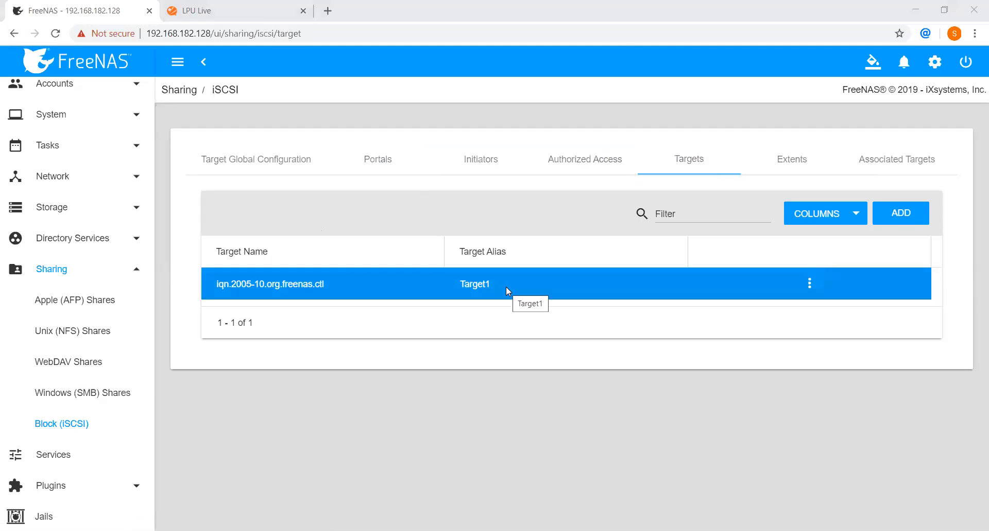
{"action": "left_click", "coordinate": [784, 159]}
{"action": "left_click", "coordinate": [380, 280]}
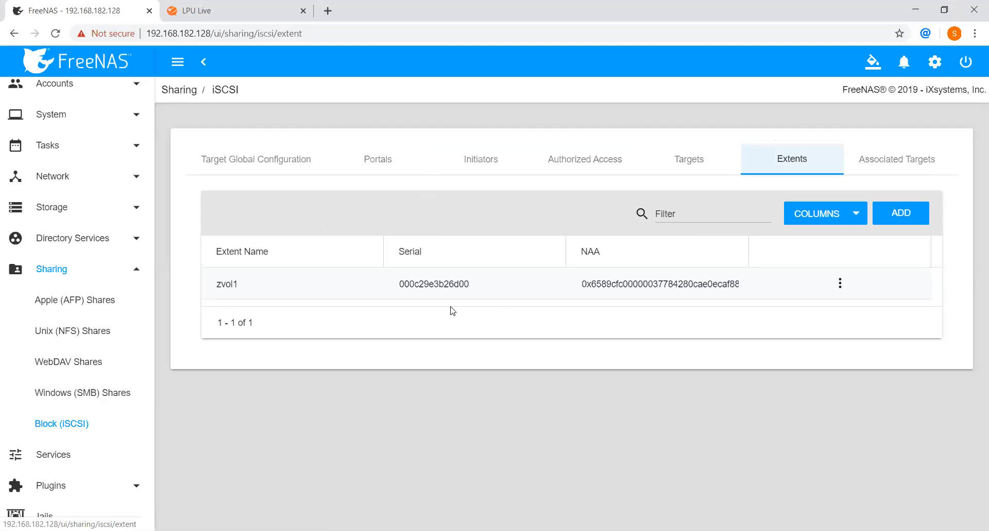
{"action": "left_click", "coordinate": [912, 157]}
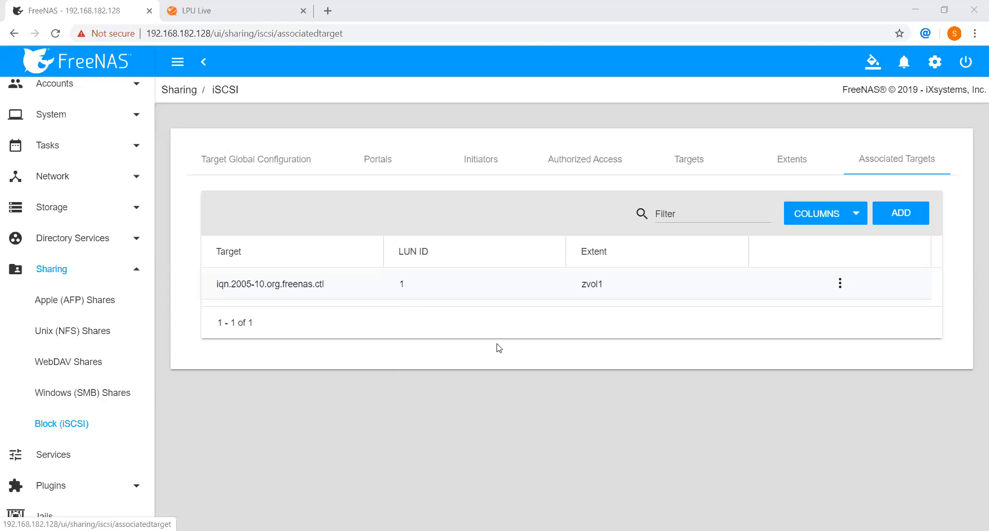
{"action": "left_click", "coordinate": [217, 274]}
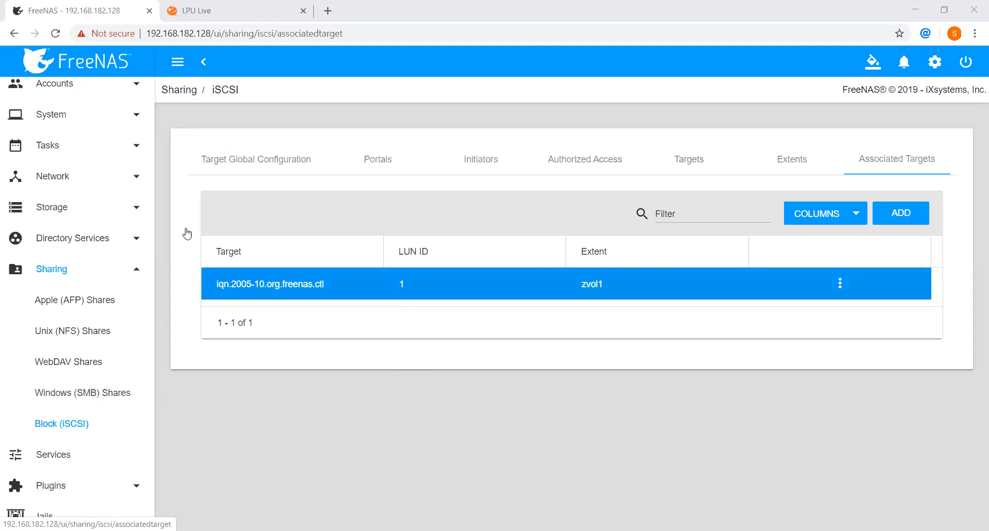
Begin a new jail named Jail1 in the jail wizard, using 11.2-RELEASE(fetched) as its release
{"action": "left_click_drag", "start_coordinate": [148, 275], "coordinate": [152, 488]}
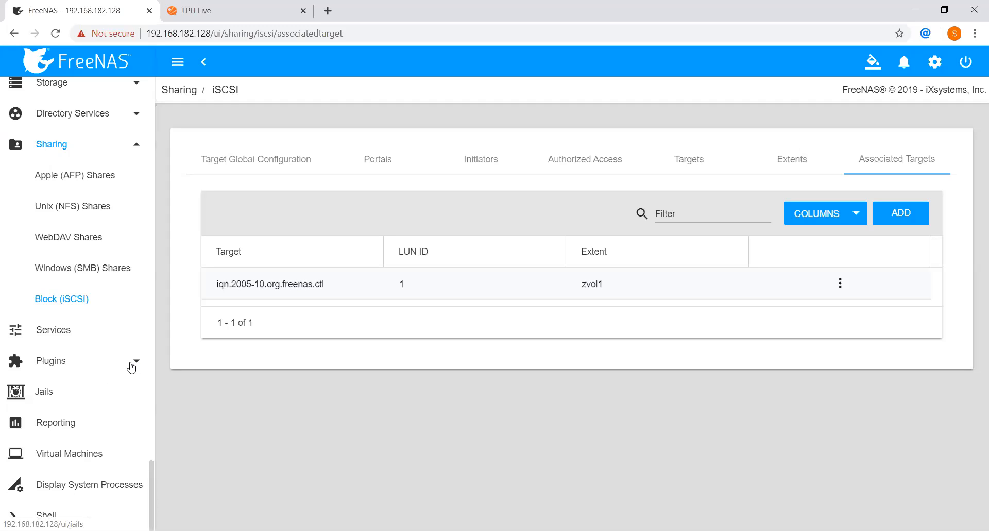
{"action": "left_click", "coordinate": [44, 392]}
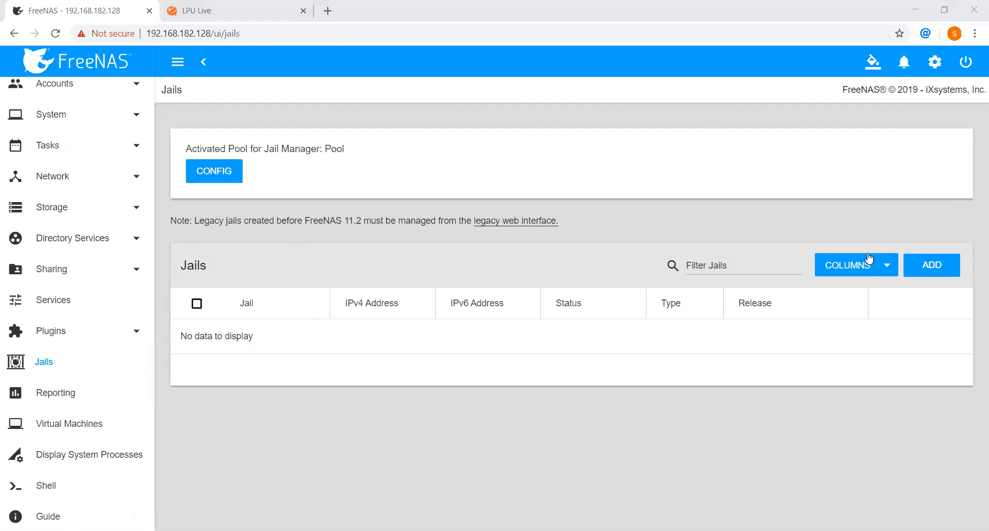
{"action": "left_click", "coordinate": [934, 263]}
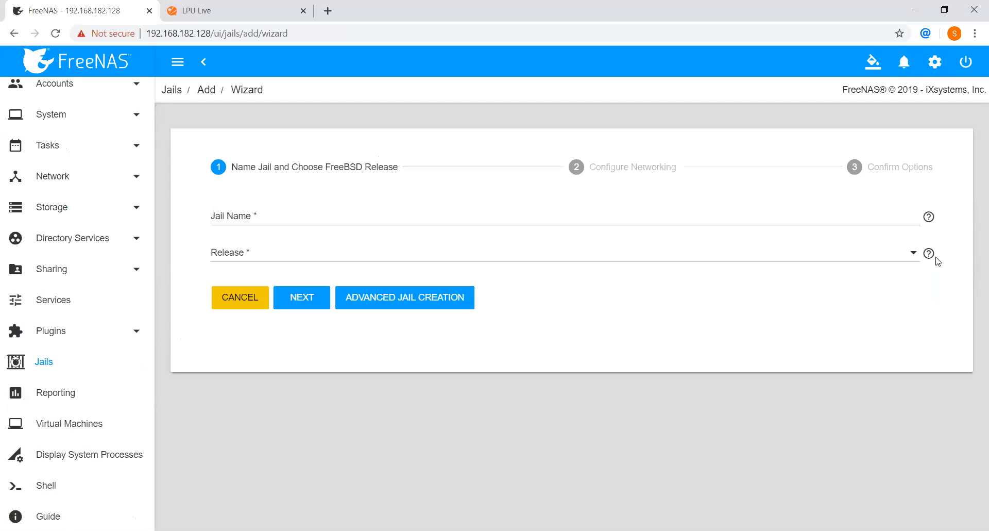
{"action": "left_click", "coordinate": [299, 217]}
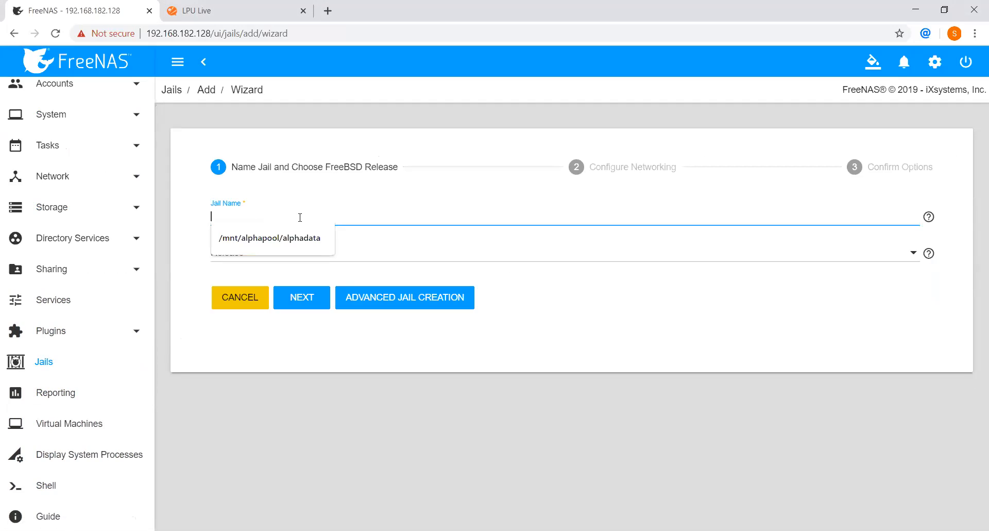
{"action": "type", "text": "Jail1"}
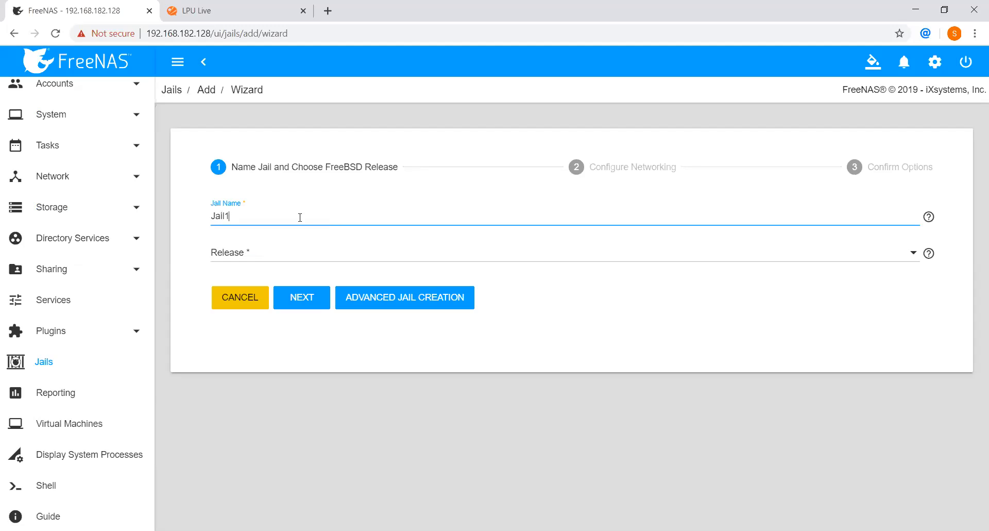
{"action": "left_click", "coordinate": [297, 257]}
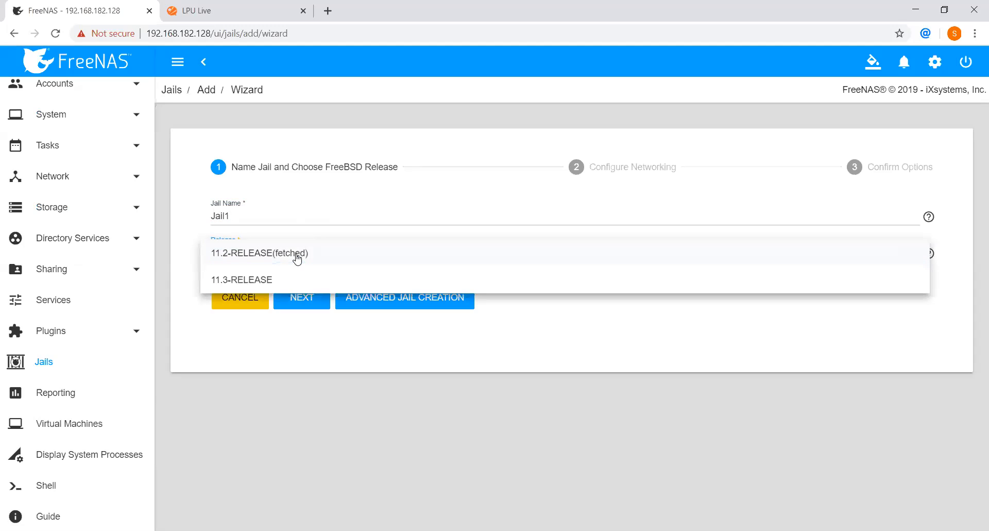
{"action": "left_click", "coordinate": [309, 261]}
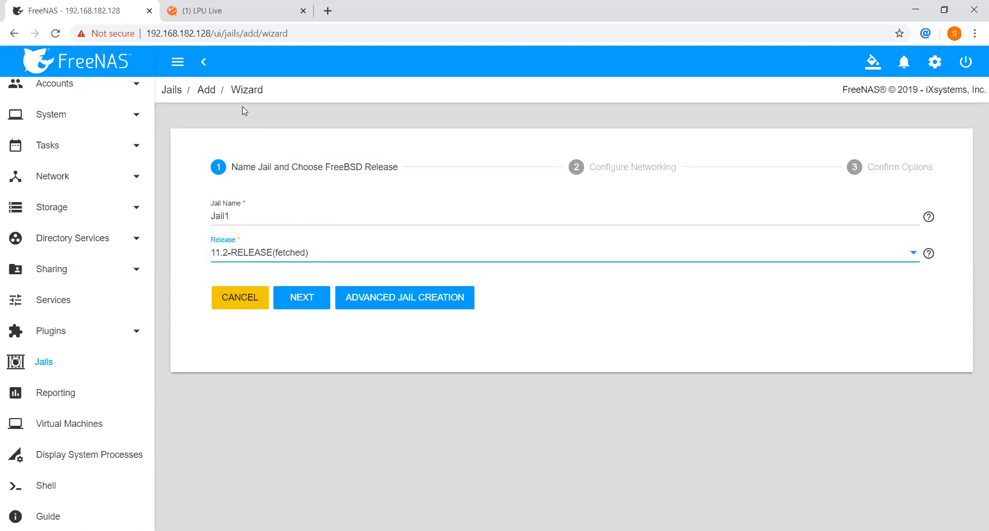
Open the list of available plugins and browse through its entries
{"action": "left_click", "coordinate": [106, 334]}
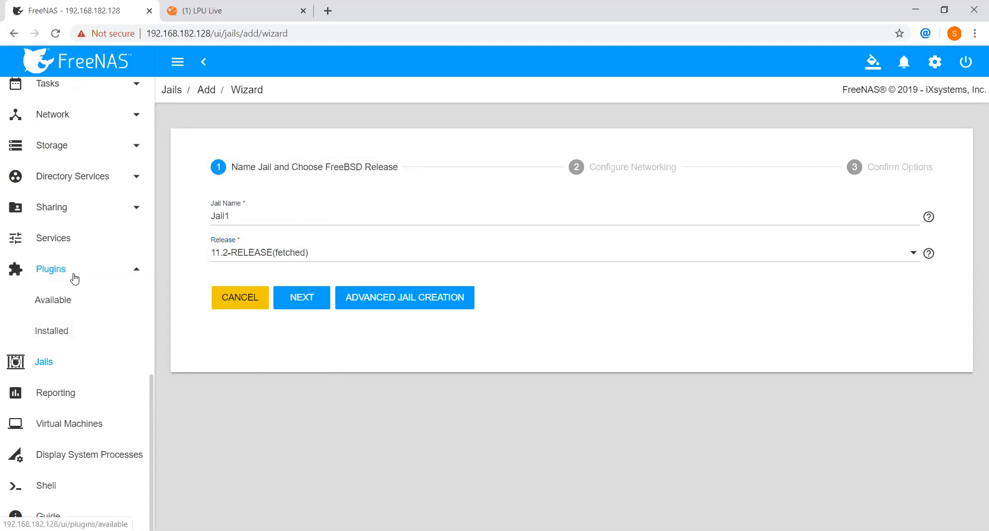
{"action": "left_click", "coordinate": [62, 303]}
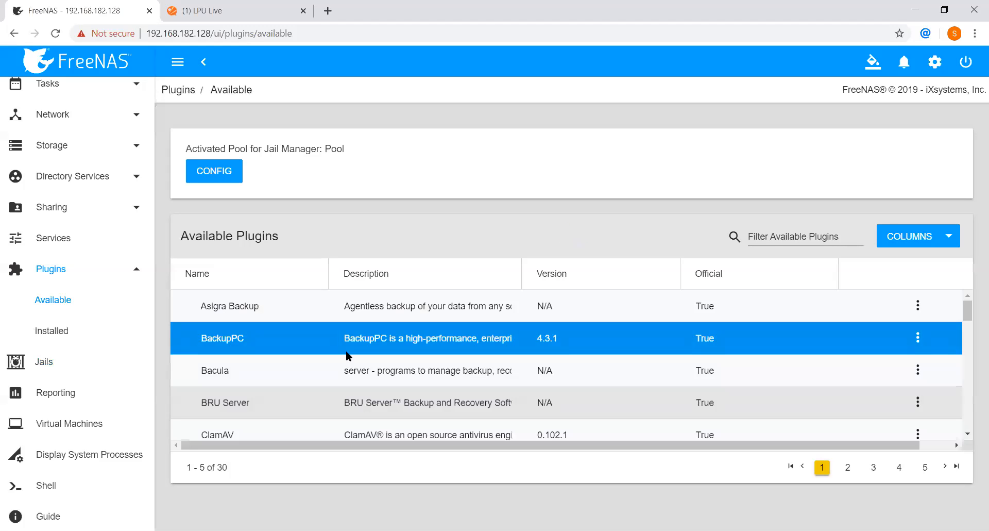
{"action": "left_click_drag", "start_coordinate": [967, 307], "coordinate": [973, 367]}
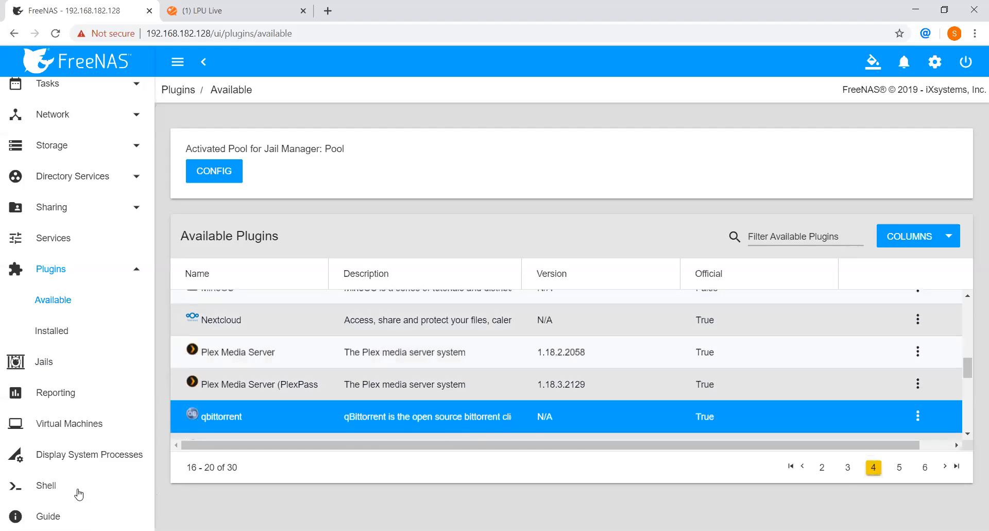
Check internet connectivity from the FreeNAS shell by pinging google.com, and stop the ping
{"action": "left_click", "coordinate": [62, 487]}
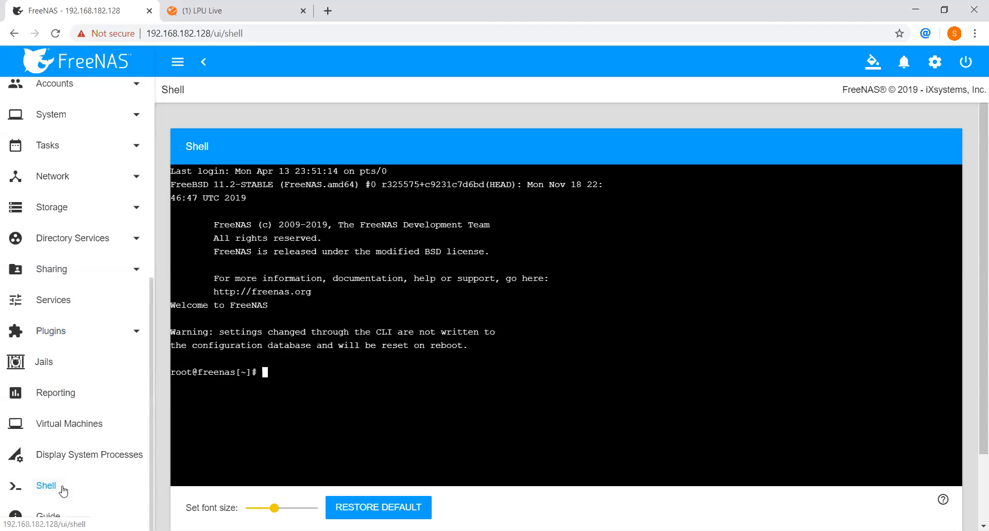
{"action": "type", "text": "pi"}
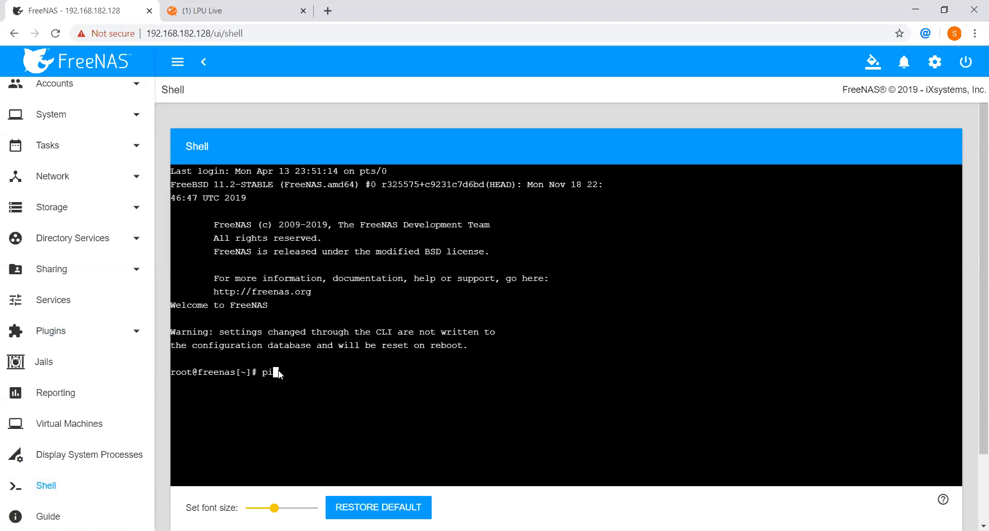
{"action": "type", "text": "ng google.com"}
{"action": "key", "text": "Return"}
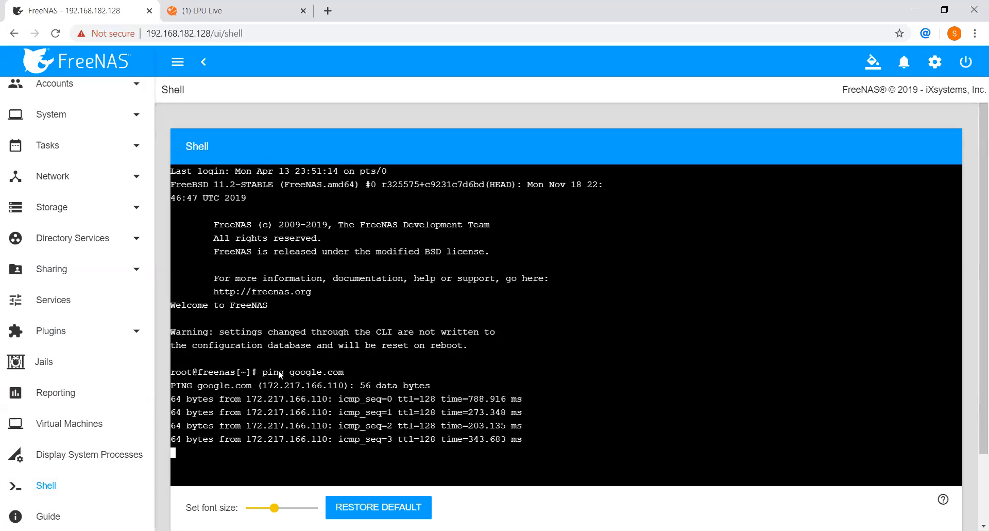
{"action": "key", "text": "ctrl+c"}
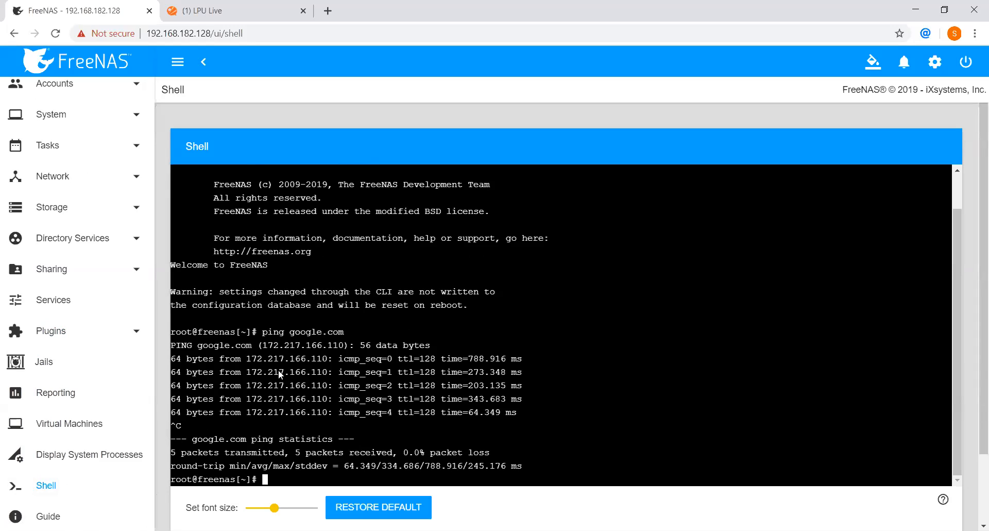
Find Plex Media Server (not the PlexPass variant) among the available plugins and open its installation form
{"action": "left_click", "coordinate": [72, 331]}
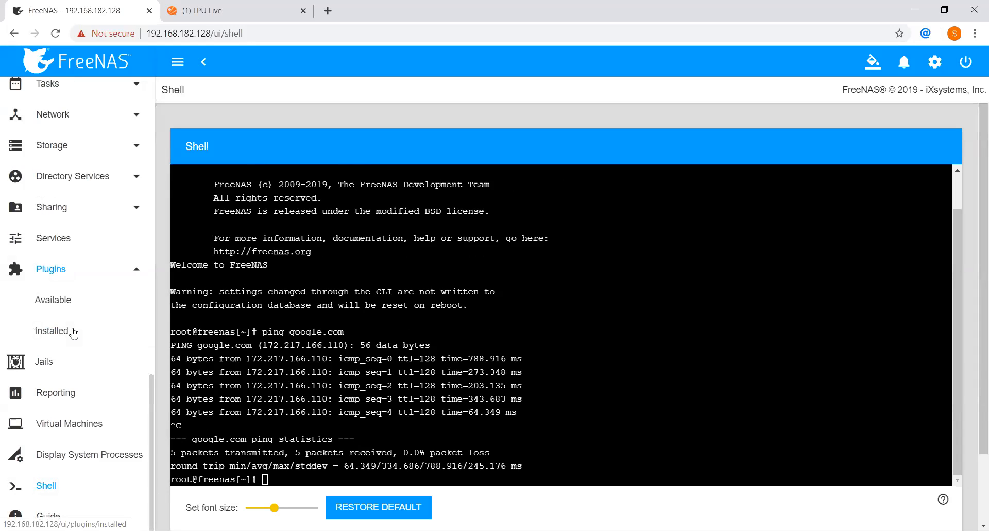
{"action": "left_click", "coordinate": [60, 303]}
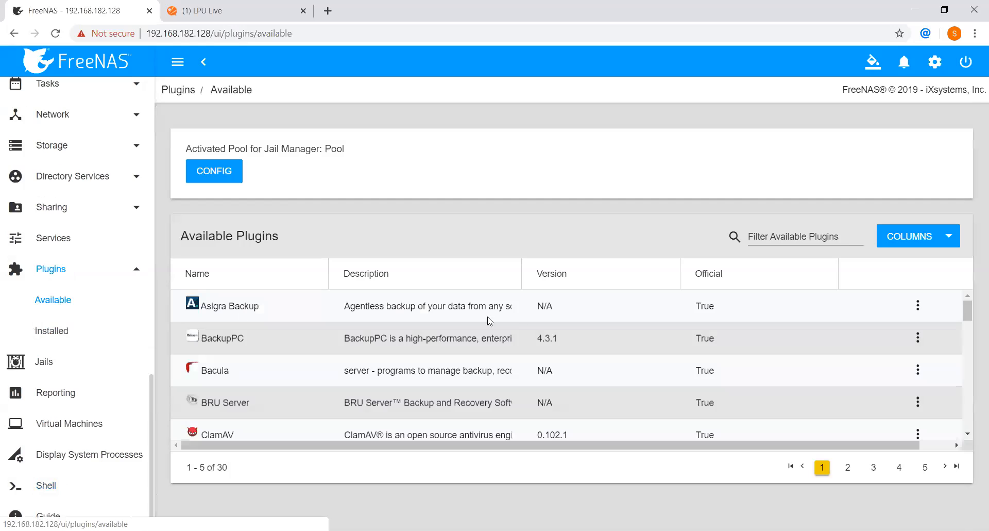
{"action": "left_click_drag", "start_coordinate": [968, 311], "coordinate": [973, 381]}
{"action": "left_click", "coordinate": [953, 368]}
{"action": "left_click", "coordinate": [918, 336]}
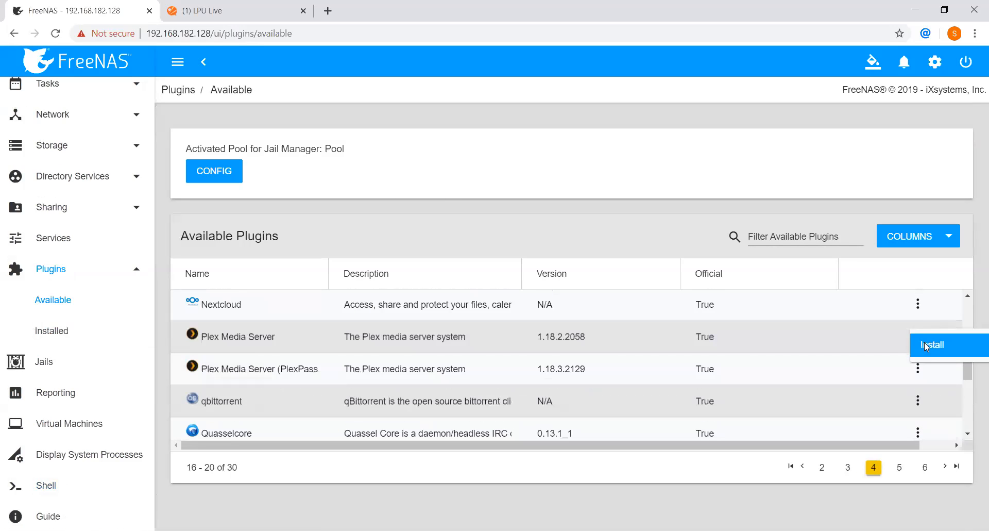
{"action": "left_click", "coordinate": [924, 342]}
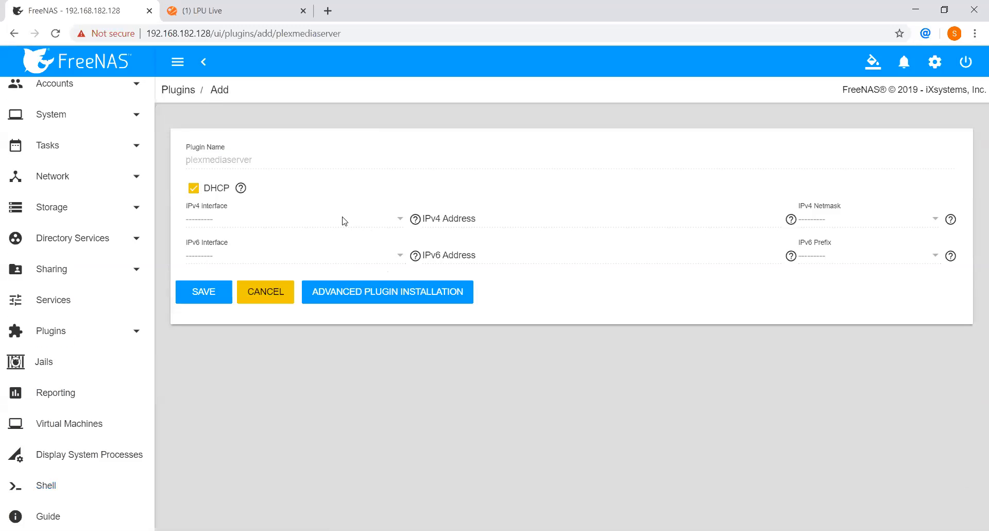
Install the plexmediaserver plugin with em0 chosen as the IPv4 interface and DHCP enabled, and dismiss the install notes
{"action": "mouse_move", "coordinate": [216, 191]}
{"action": "left_click", "coordinate": [194, 188]}
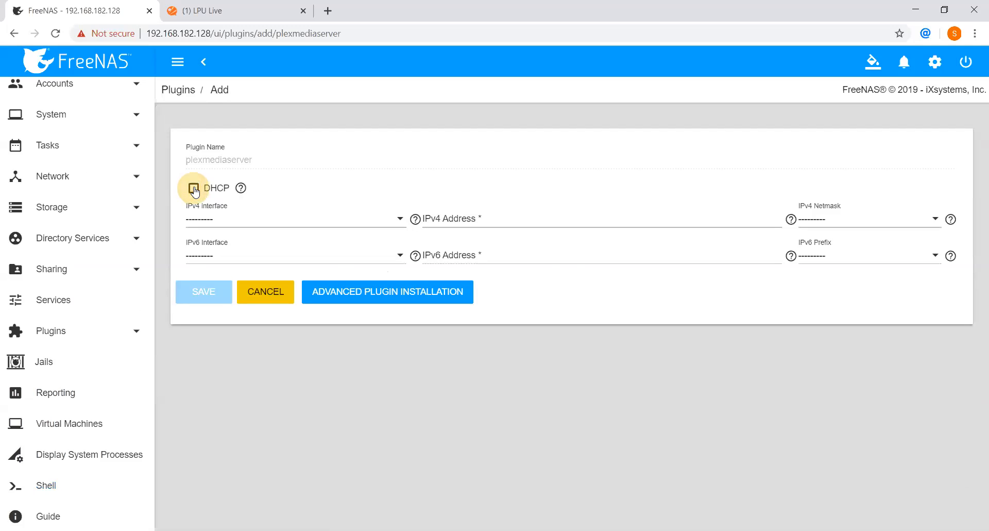
{"action": "left_click", "coordinate": [400, 220]}
{"action": "left_click", "coordinate": [312, 246]}
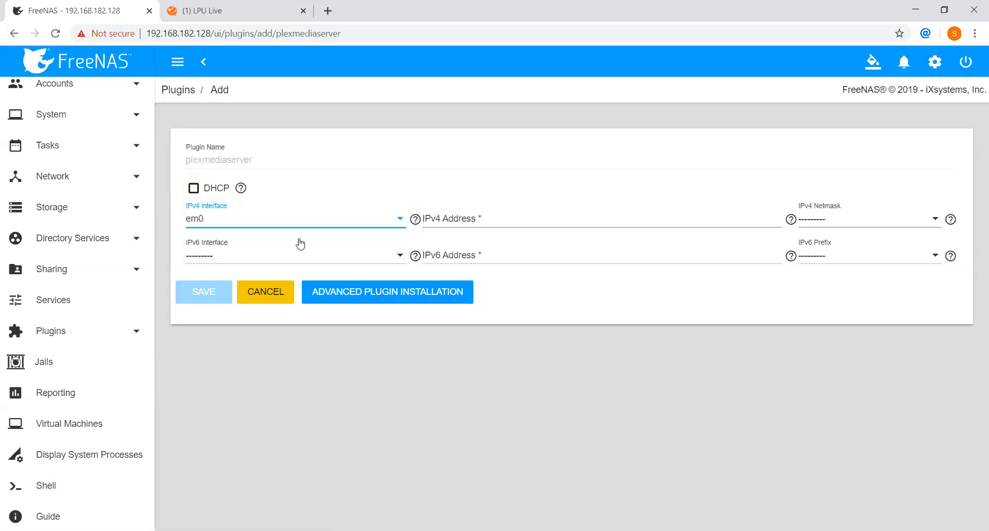
{"action": "left_click", "coordinate": [194, 189]}
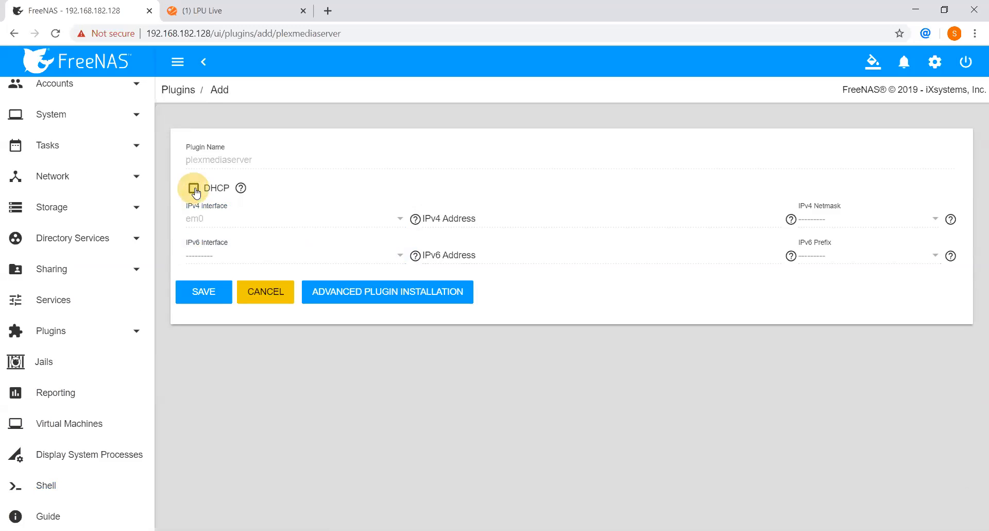
{"action": "left_click", "coordinate": [208, 294]}
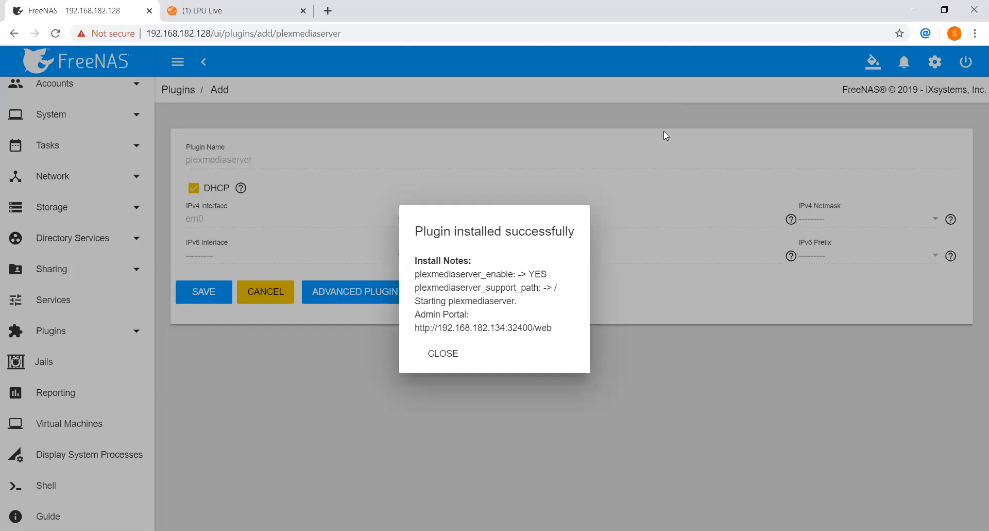
{"action": "left_click", "coordinate": [443, 353]}
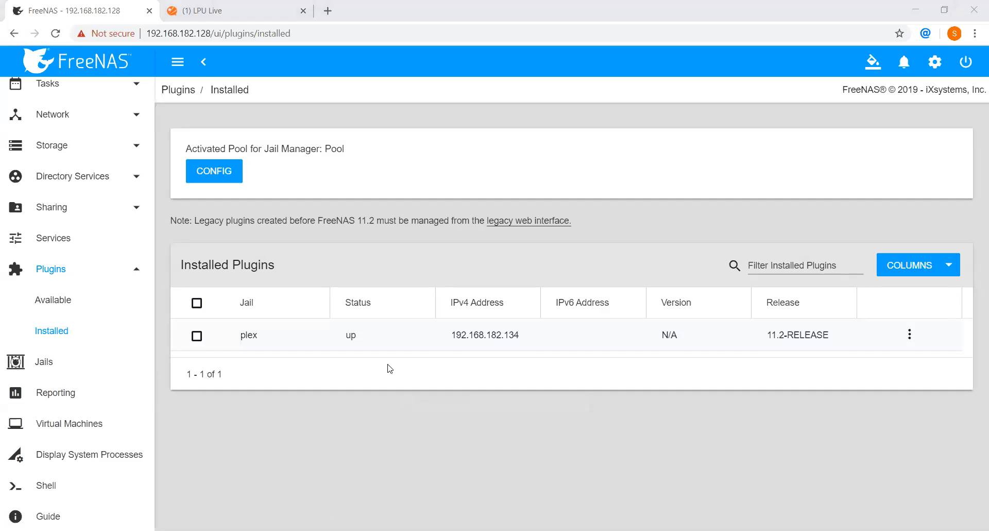
Examine the actions offered for the installed plex plugin
{"action": "left_click", "coordinate": [250, 337]}
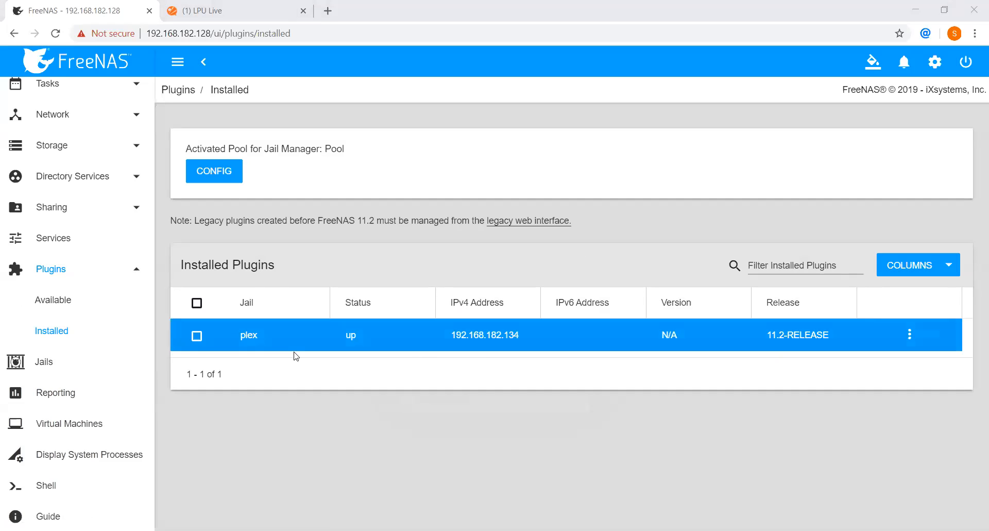
{"action": "left_click", "coordinate": [908, 336]}
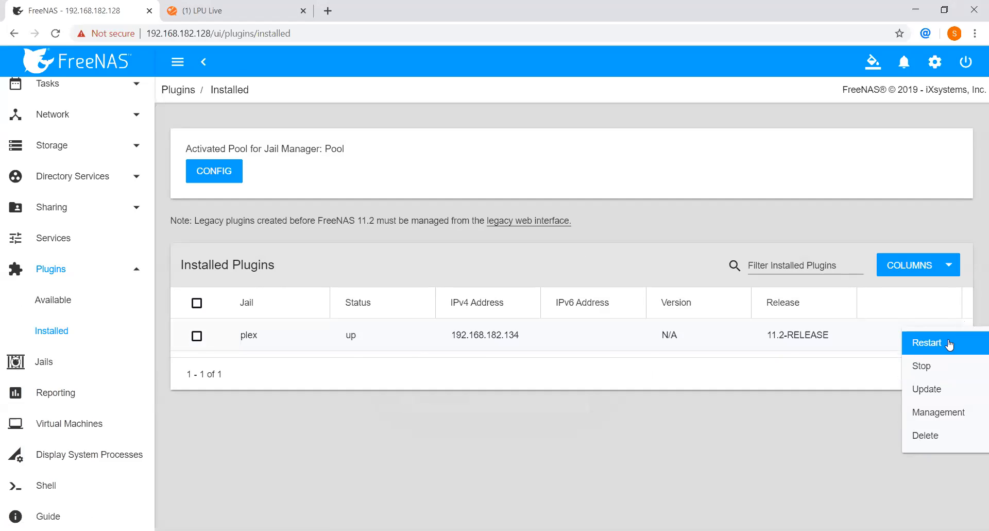
{"action": "left_click", "coordinate": [196, 337]}
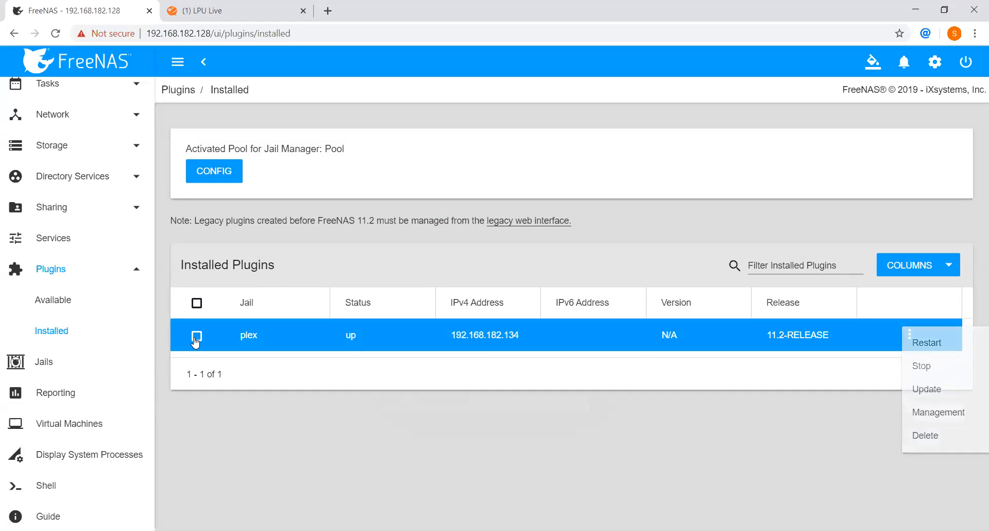
Stop the plex plugin with a batch operation and examine the actions offered for it while stopped
{"action": "left_click", "coordinate": [197, 336]}
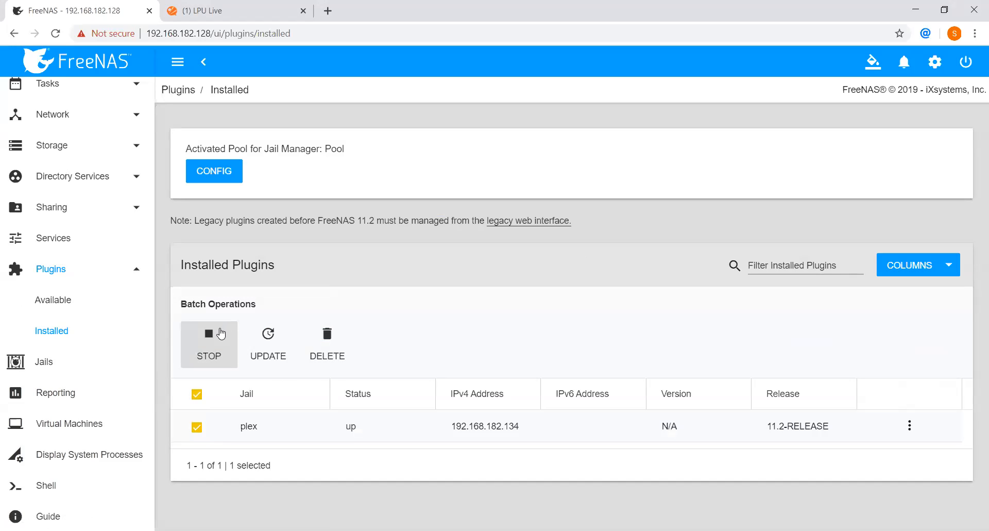
{"action": "left_click", "coordinate": [215, 338]}
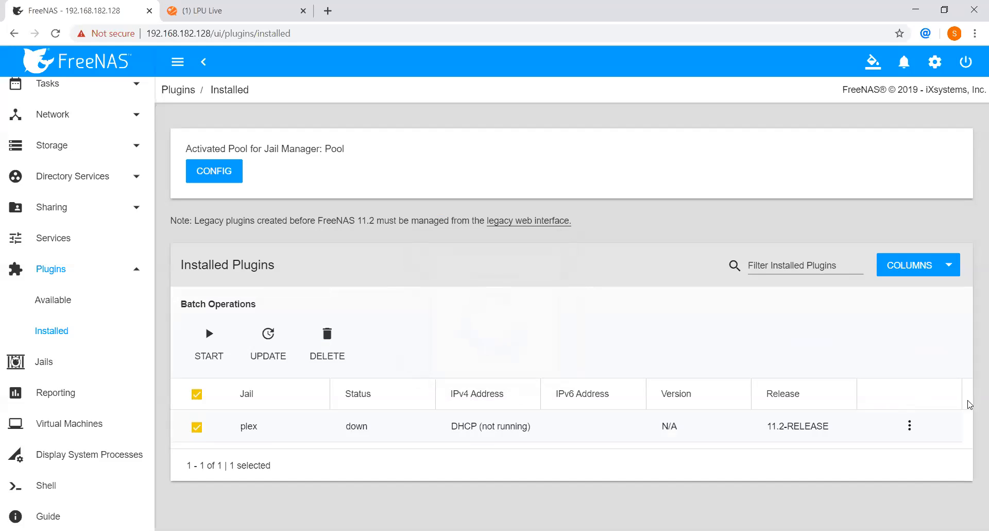
{"action": "left_click", "coordinate": [909, 425]}
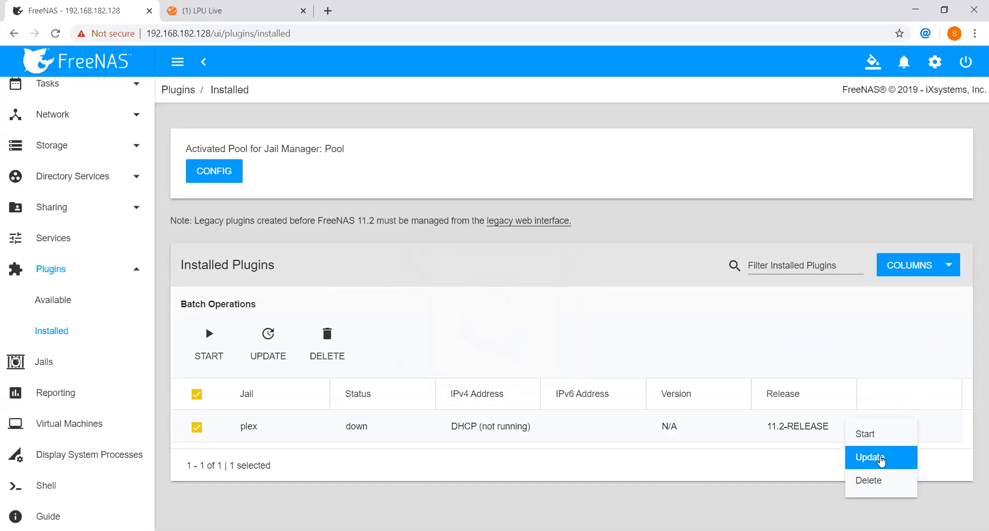
{"action": "left_click", "coordinate": [807, 494]}
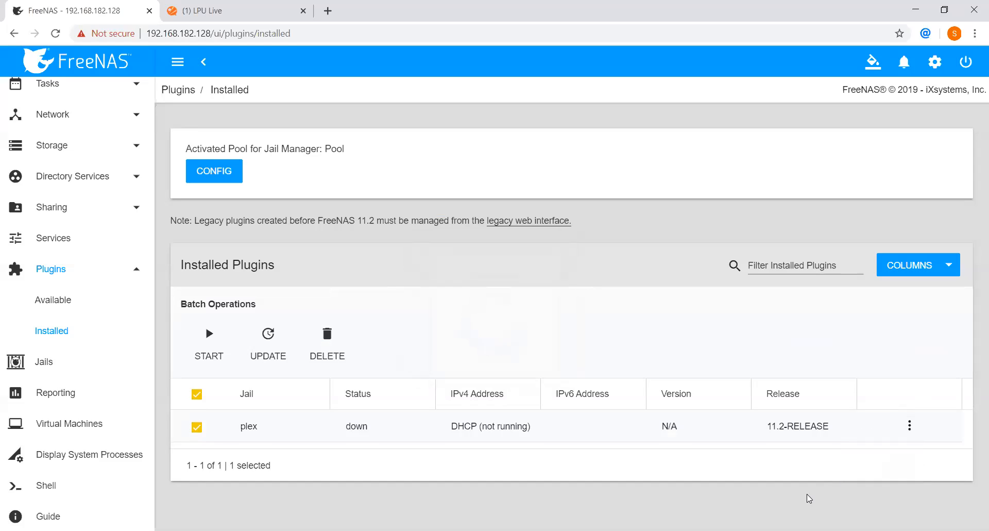